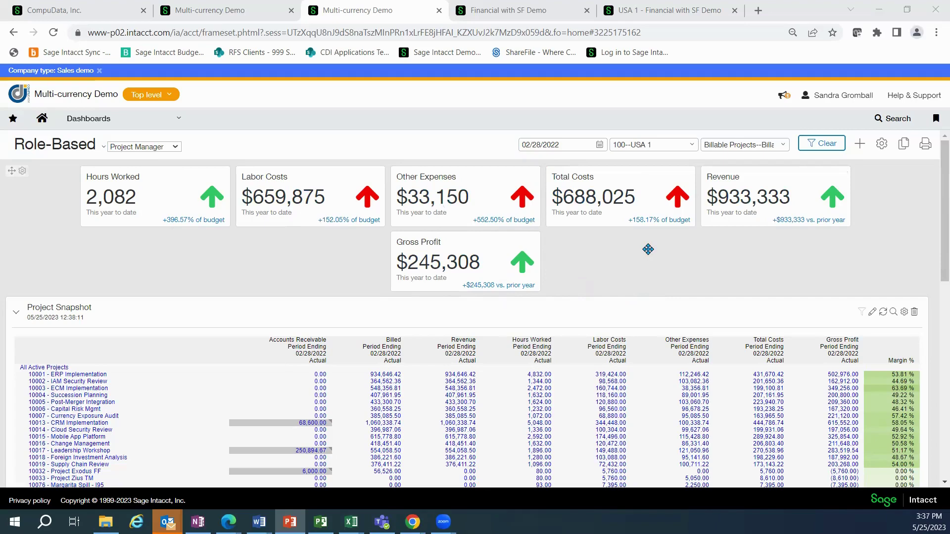
Filter the dashboard to the Activate--Activate--Group project group, leaving only projects 10079, 10080 and 10081.
click(781, 145)
click(737, 208)
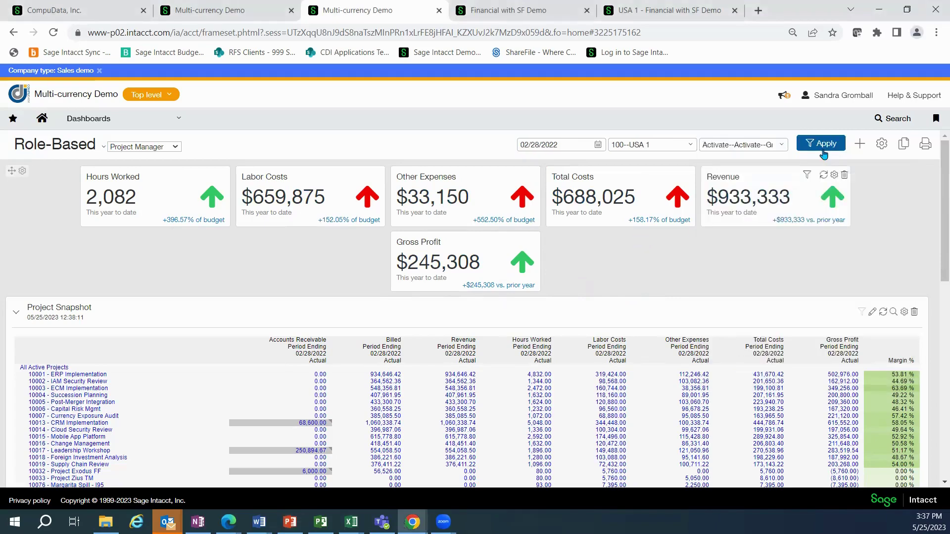
click(824, 151)
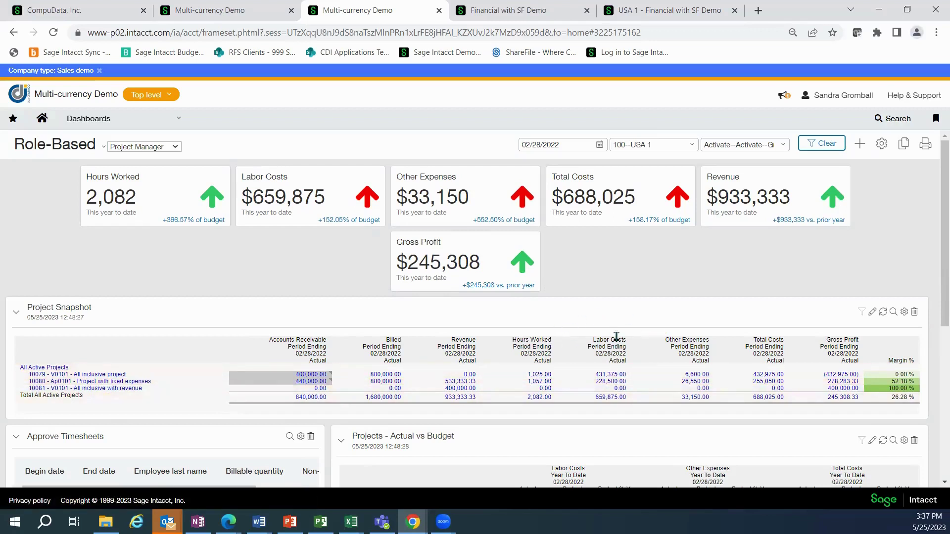
Inspect the General Ledger labor cost detail for project 10079, then close it.
click(603, 376)
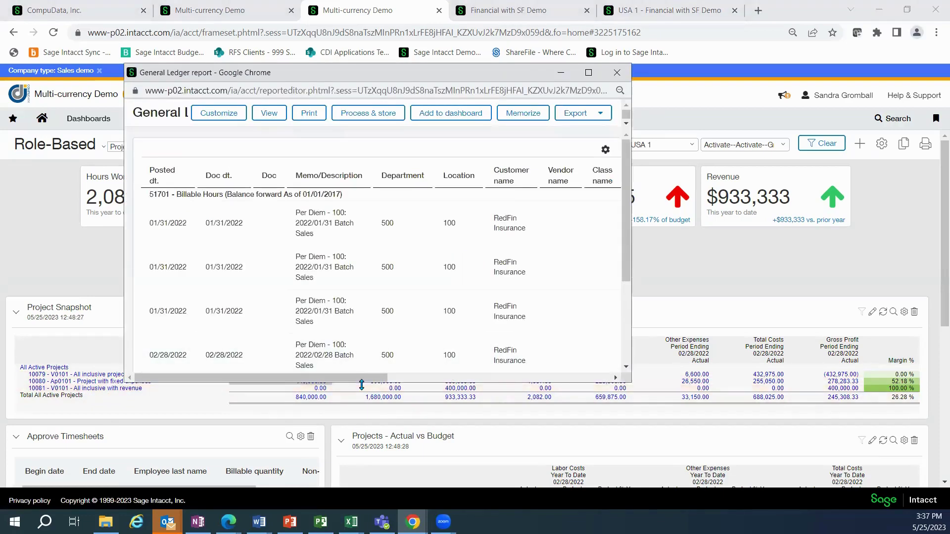
drag(401, 378, 580, 376)
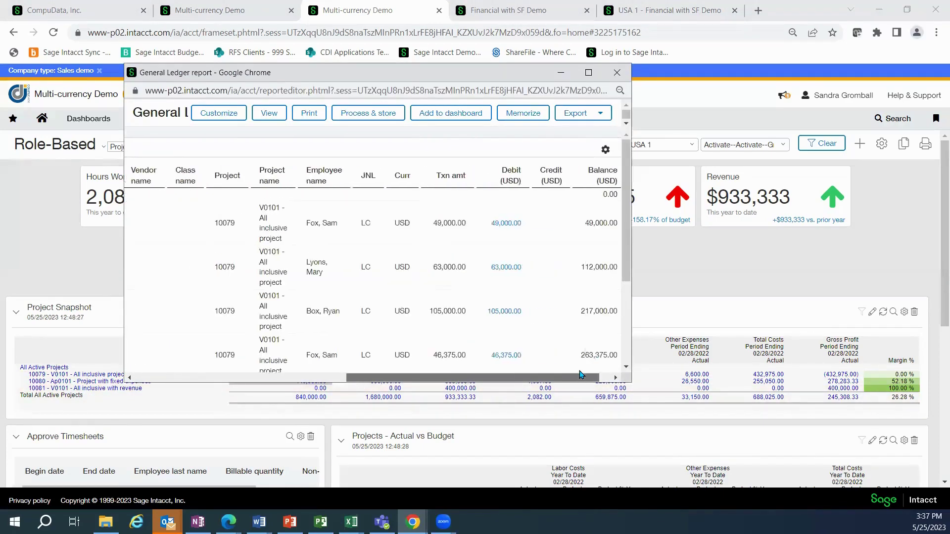
click(617, 71)
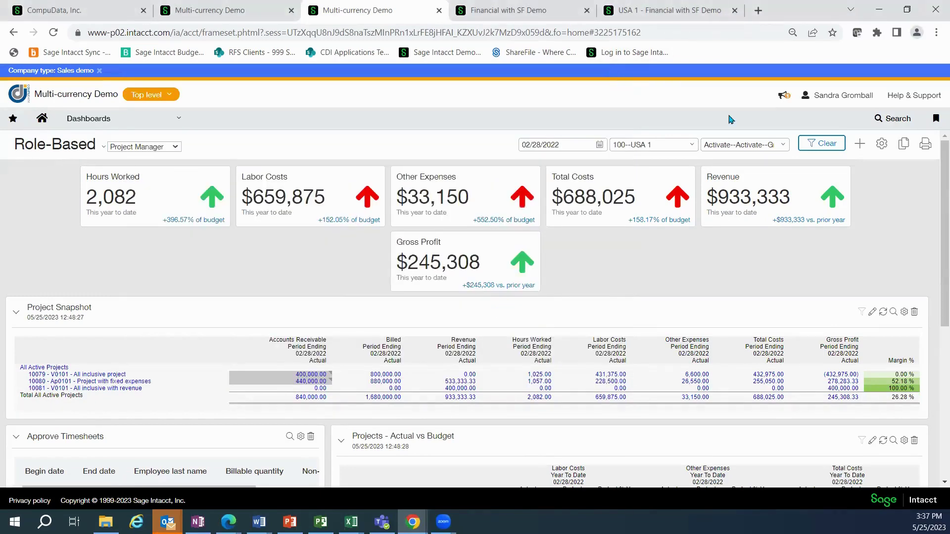
Open project 10079, V0101 - All inclusive project, from the Projects list in Favorites.
click(13, 119)
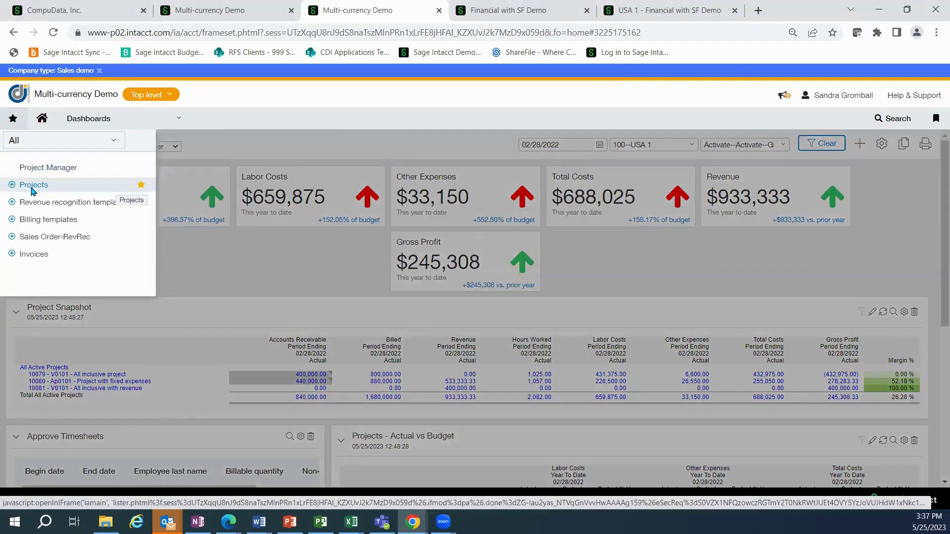
click(32, 189)
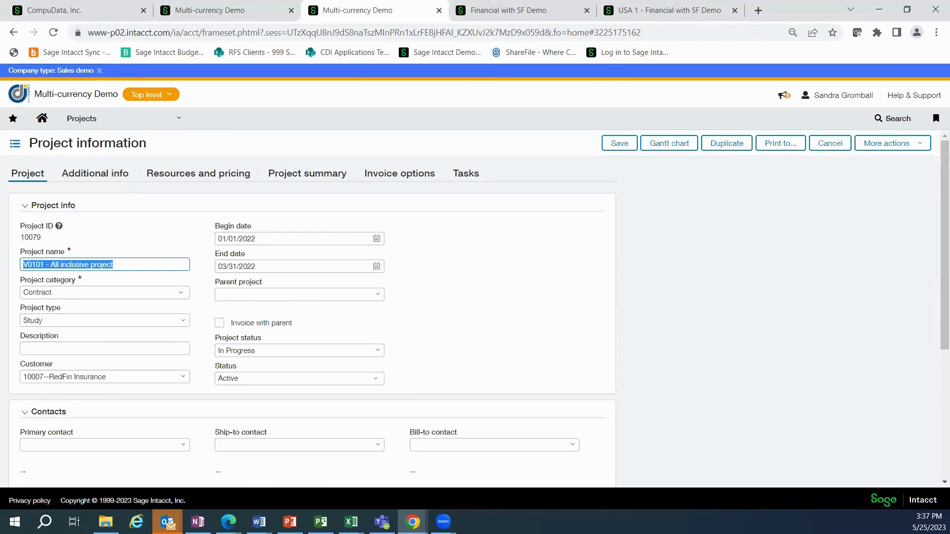
scroll(939, 212, down, 3)
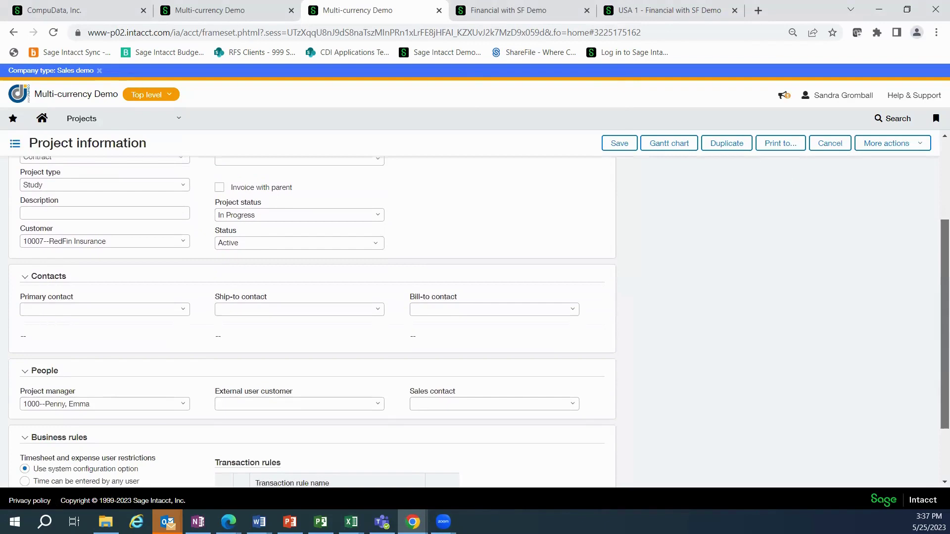
scroll(563, 168, up, 3)
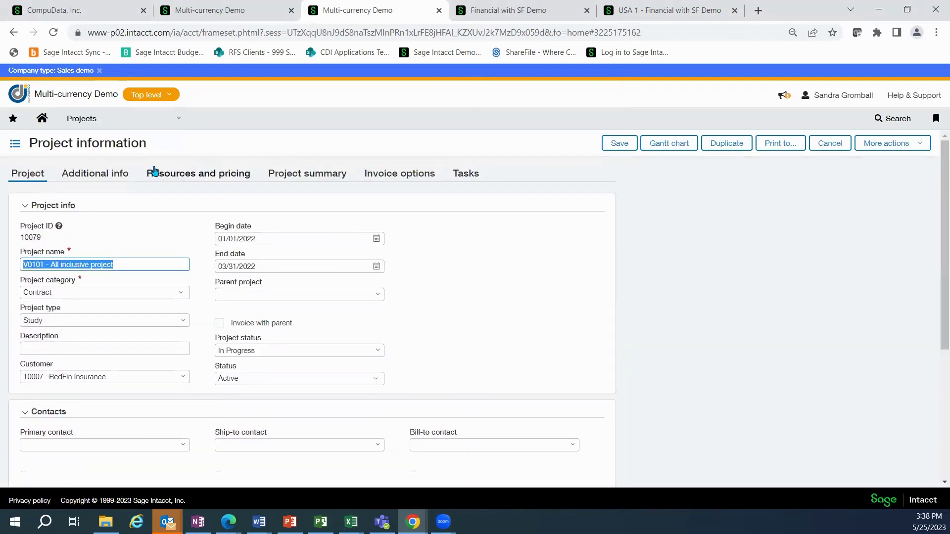
Review project 10079's Progress and Billing, then show its employees' billing rates of 875.00, 625.00 and 375.00.
click(119, 174)
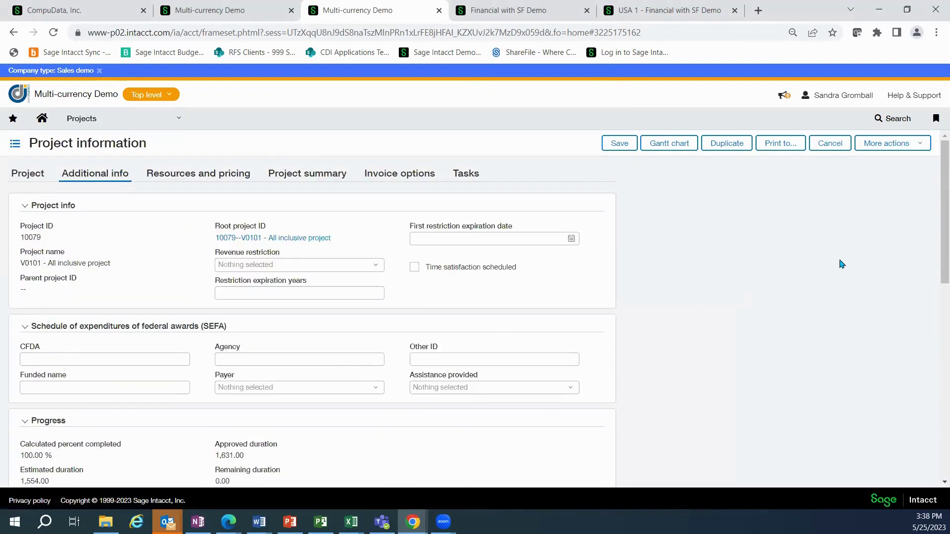
scroll(937, 219, down, 5)
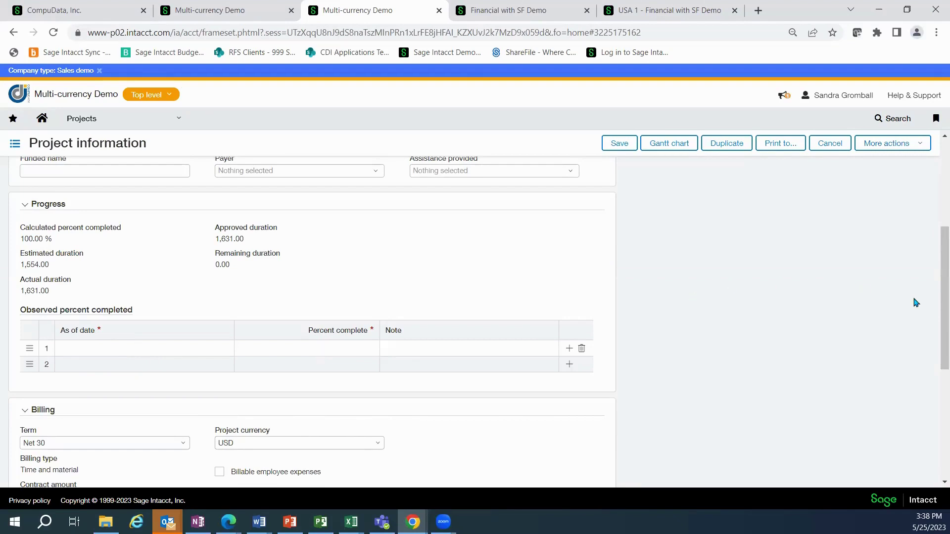
scroll(915, 304, down, 2)
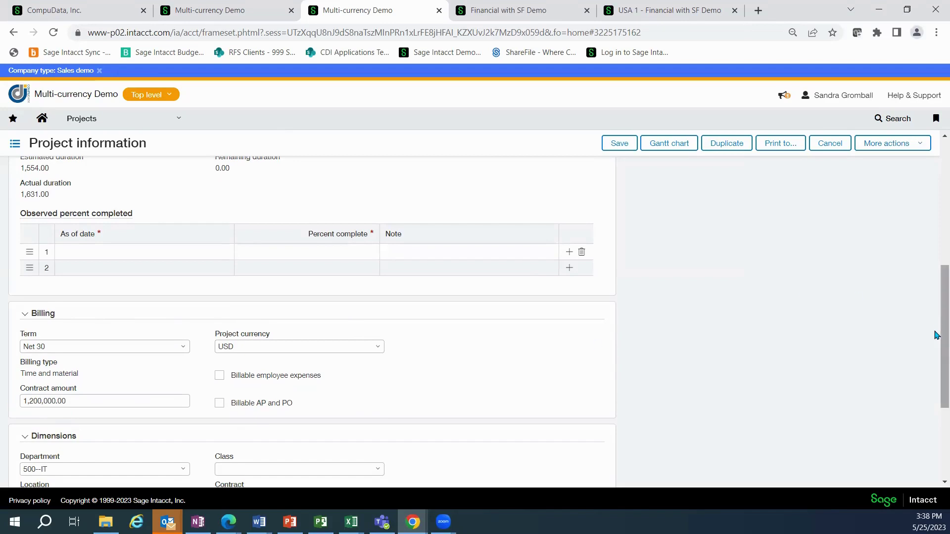
scroll(937, 336, down, 1)
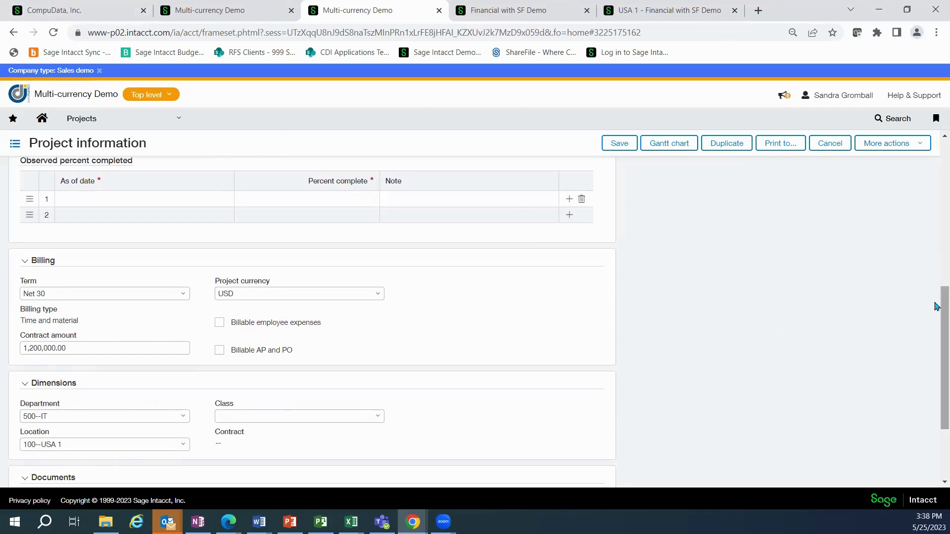
drag(937, 306, 928, 155)
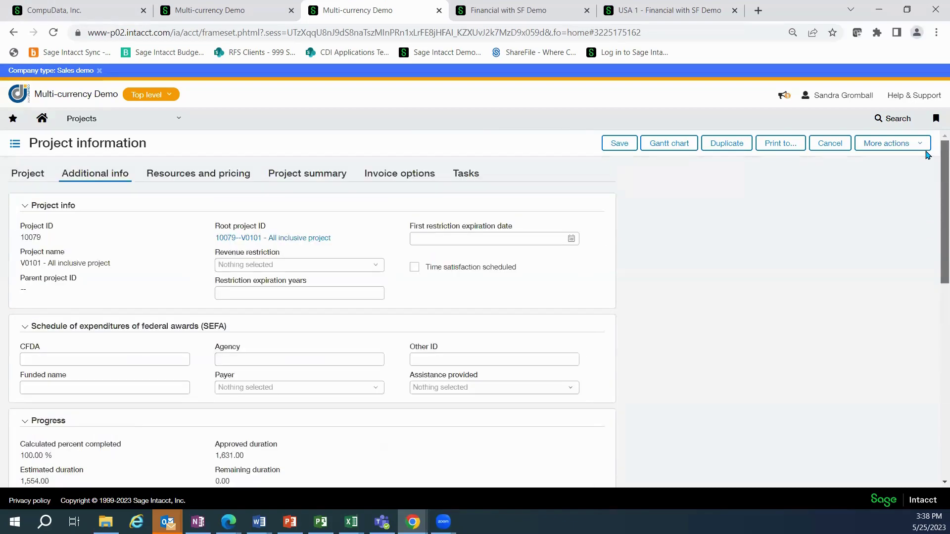
click(190, 176)
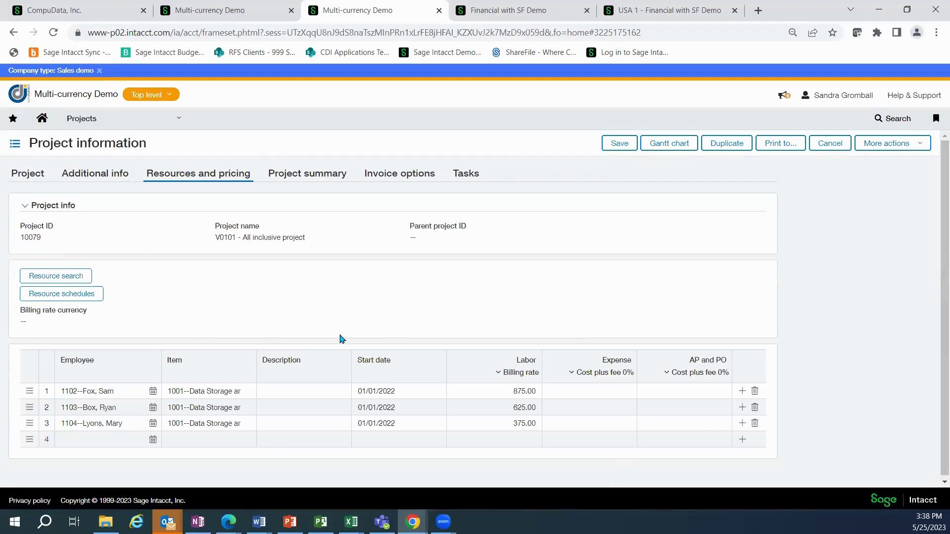
Review project 10079's Project summary, including USA 1 total costs of 673,975.00 and deferred revenue of 1,200,000.00.
click(303, 183)
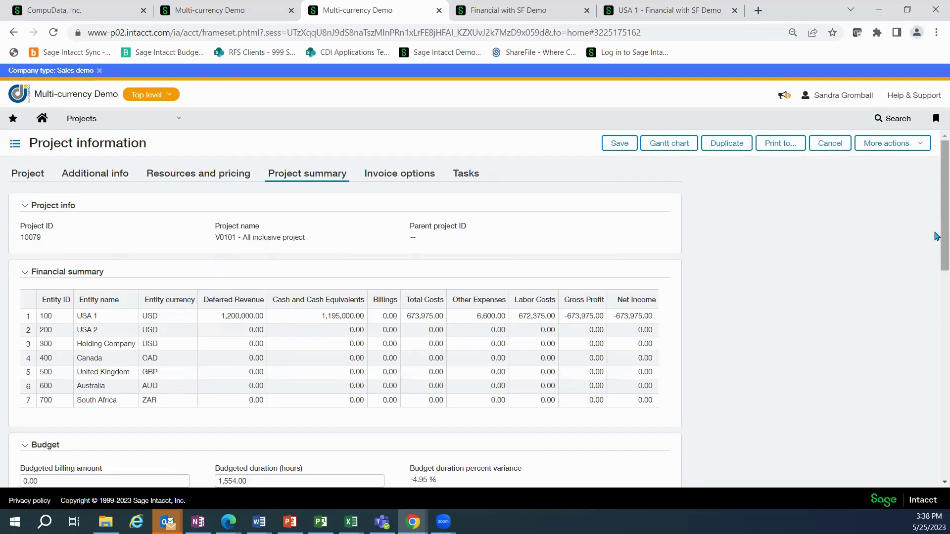
scroll(937, 240, down, 5)
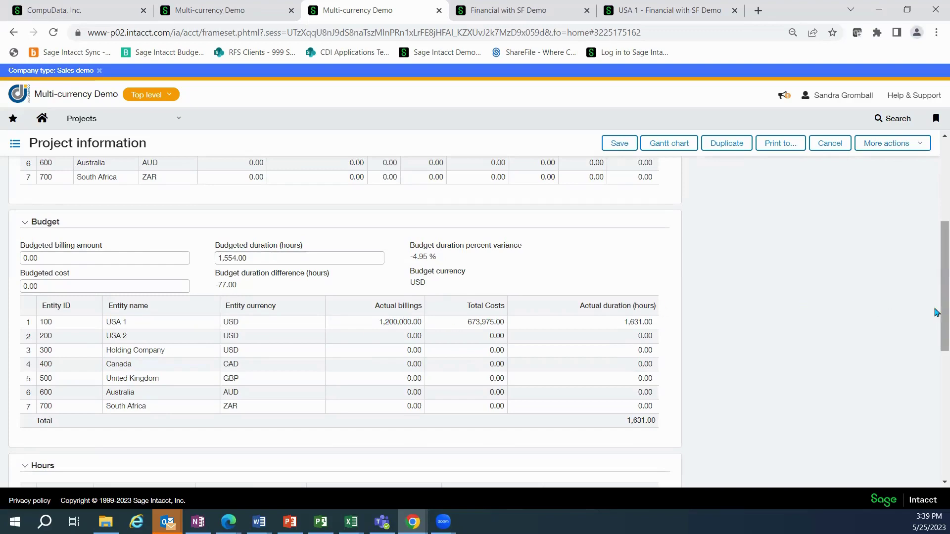
drag(937, 313, 937, 346)
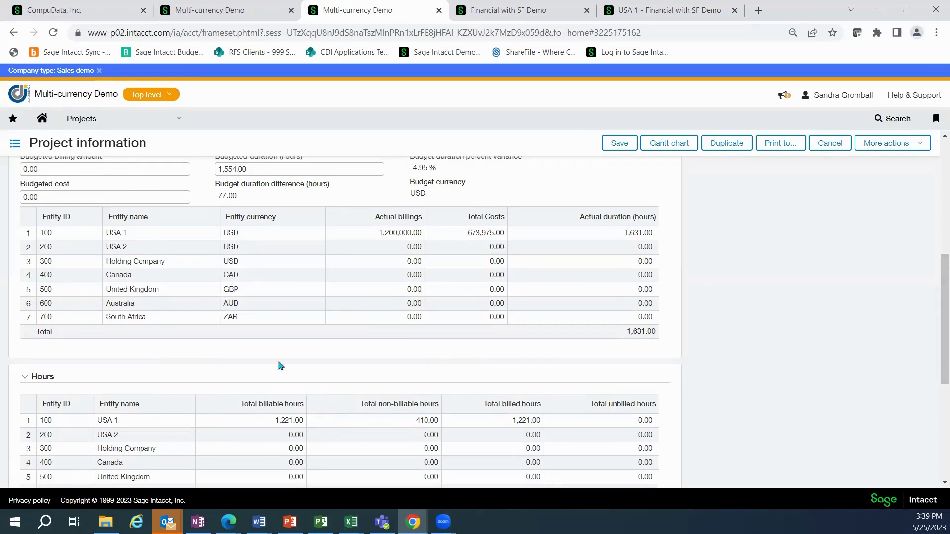
scroll(331, 351, up, 6)
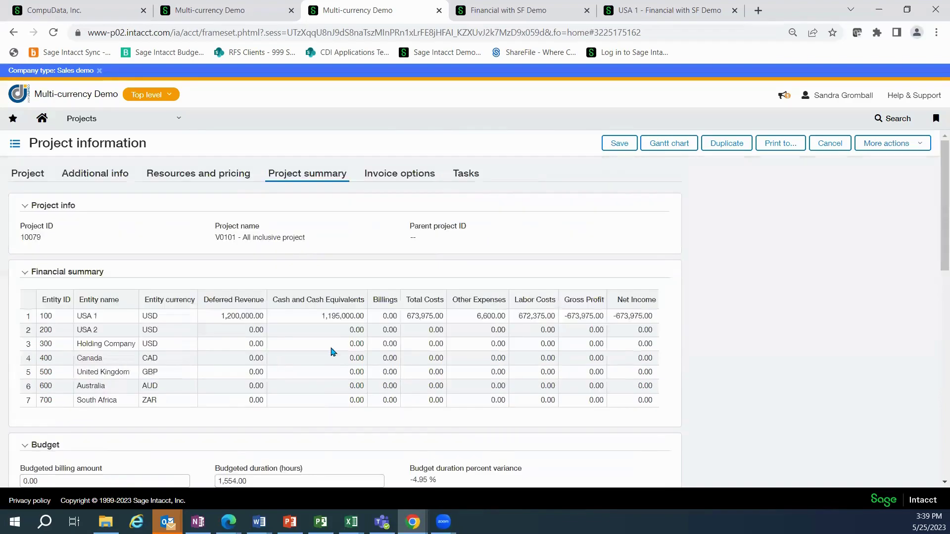
Check the invoice options, cancel project 10079 unsaved, and list project 10080's tasks.
click(378, 173)
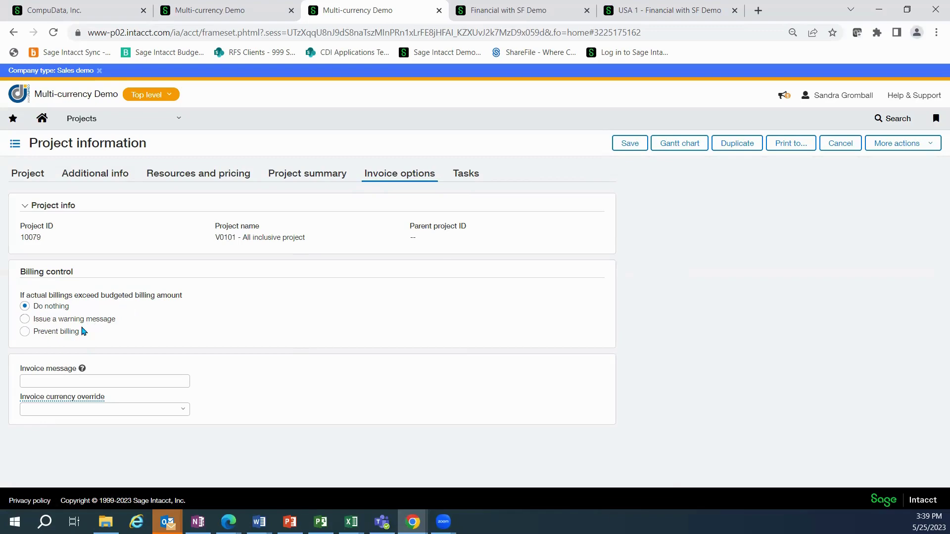
click(835, 144)
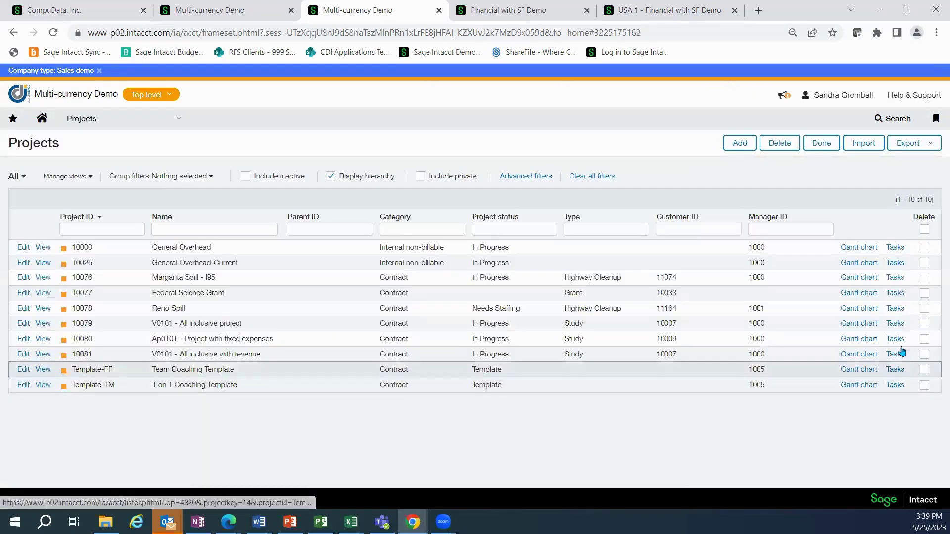
click(898, 339)
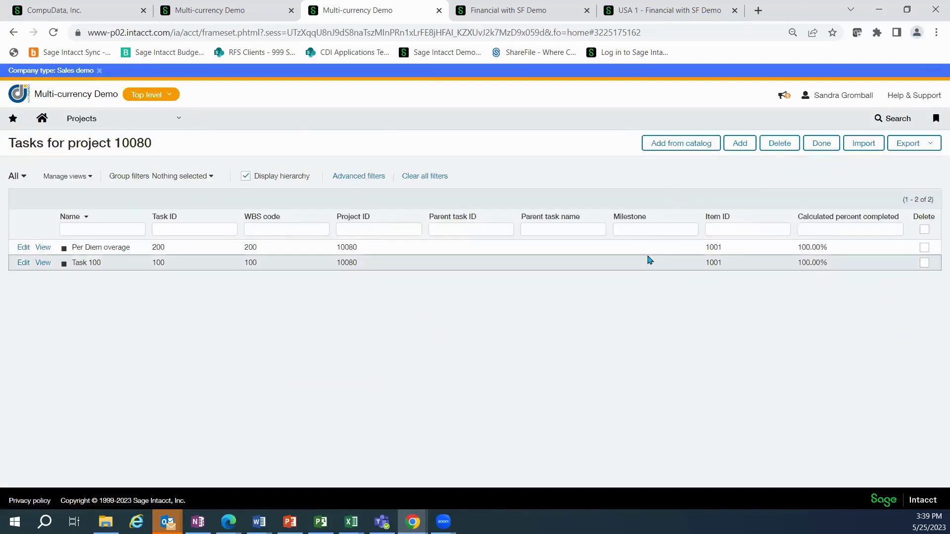
Show the 10 revenue recognition templates, from Milestone-Task-Est Hrs to System Template.
click(13, 118)
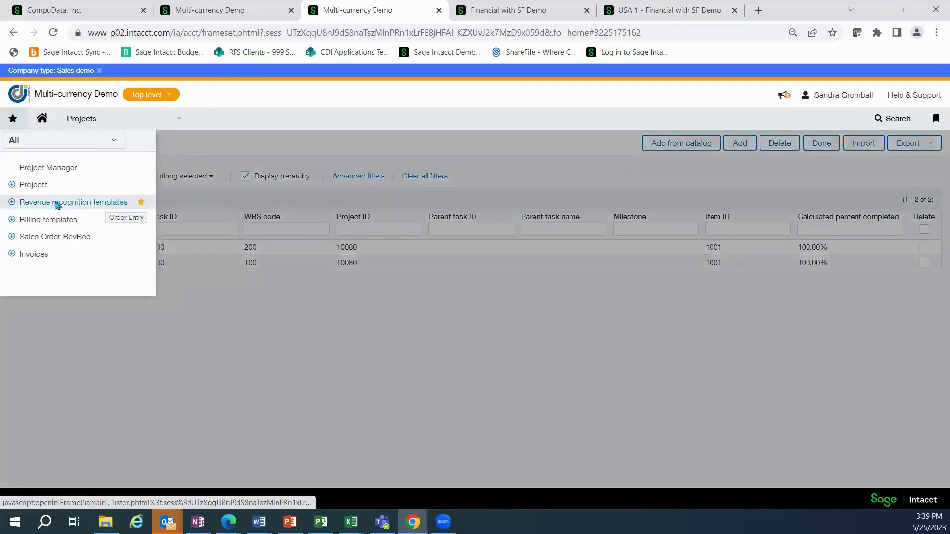
click(57, 203)
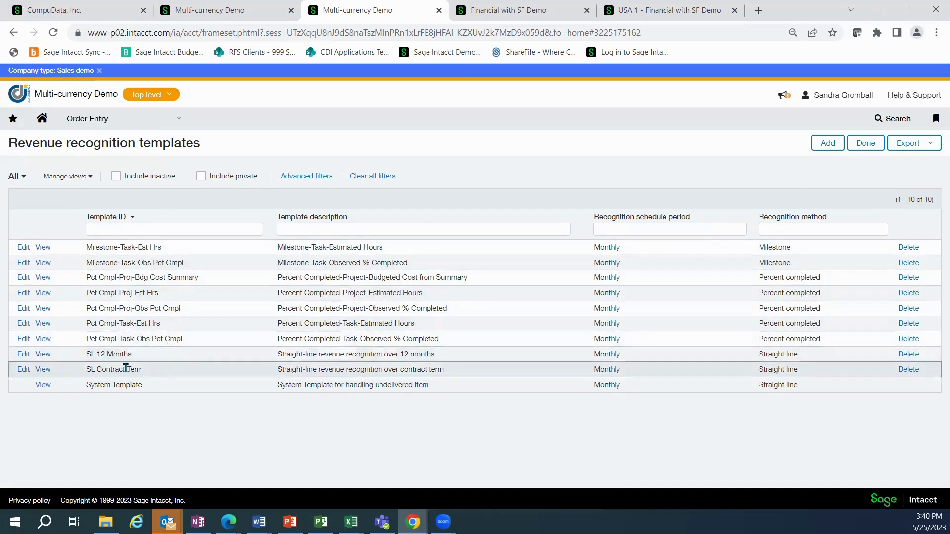
click(14, 119)
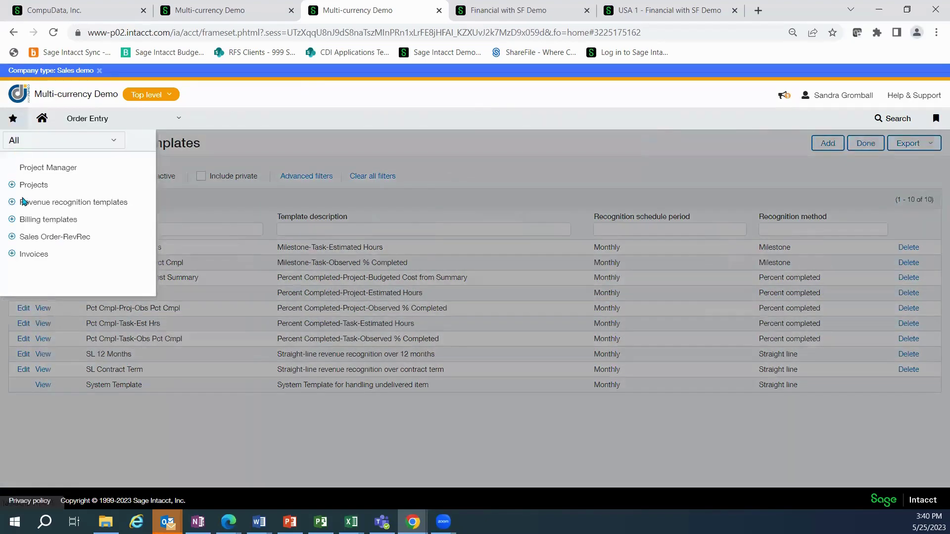
Check the billing templates, then list the five Sales Order-RevRec orders, three converted and two pending.
click(48, 219)
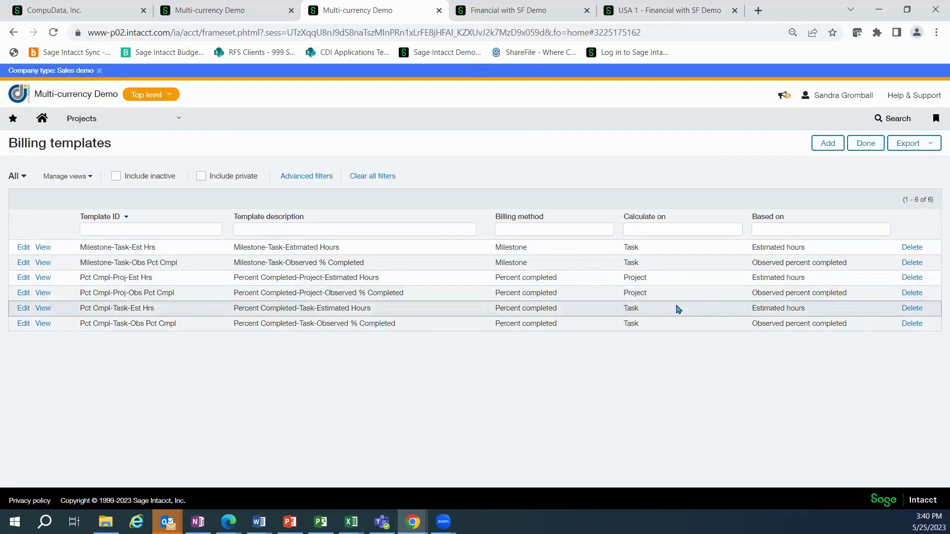
click(16, 120)
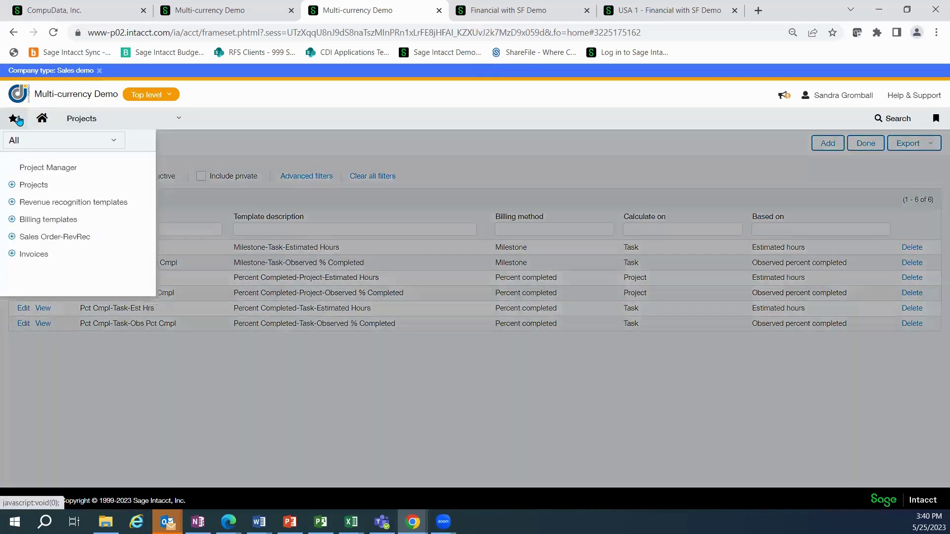
click(28, 238)
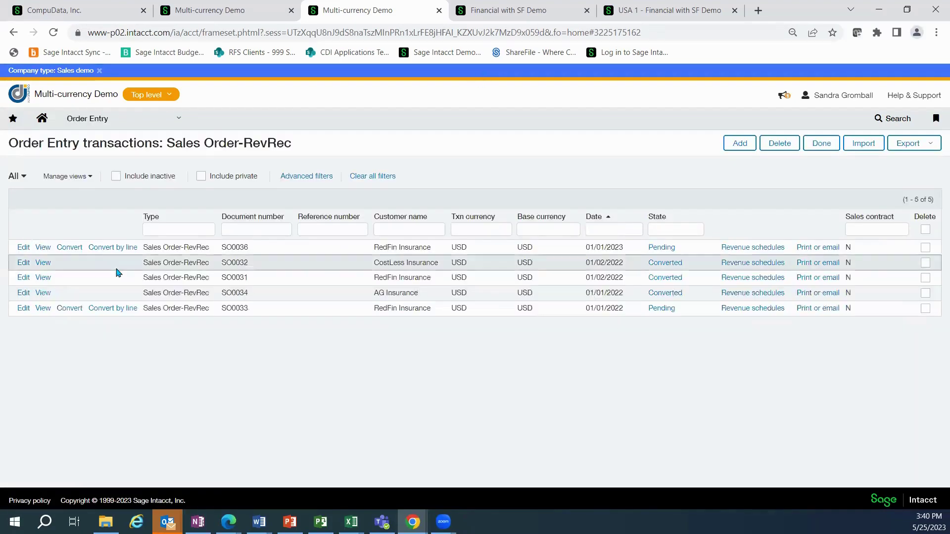
Show SO0034's Data Storage and Protection schedule summary: $860.00 total, 33.33% recognized, $573.34 deferred.
click(23, 295)
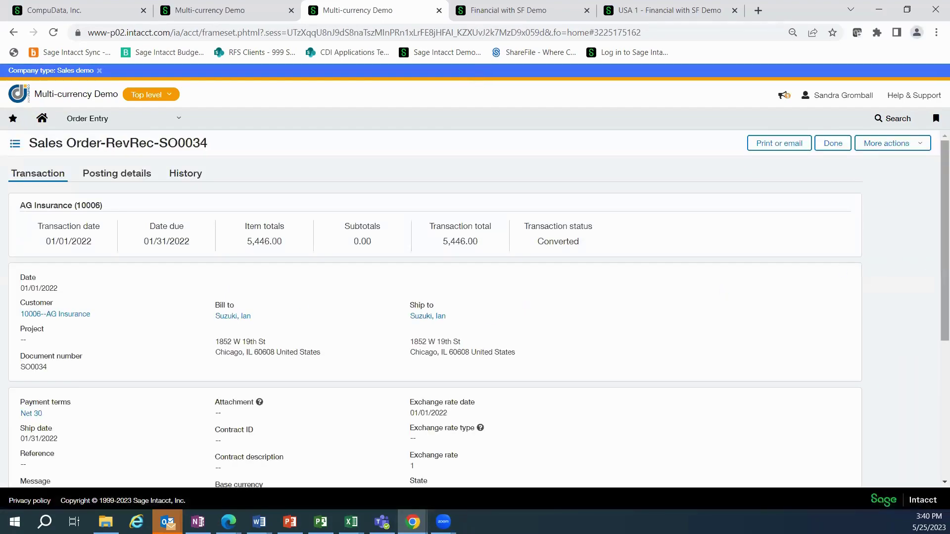
scroll(936, 356, down, 2)
scroll(936, 357, down, 2)
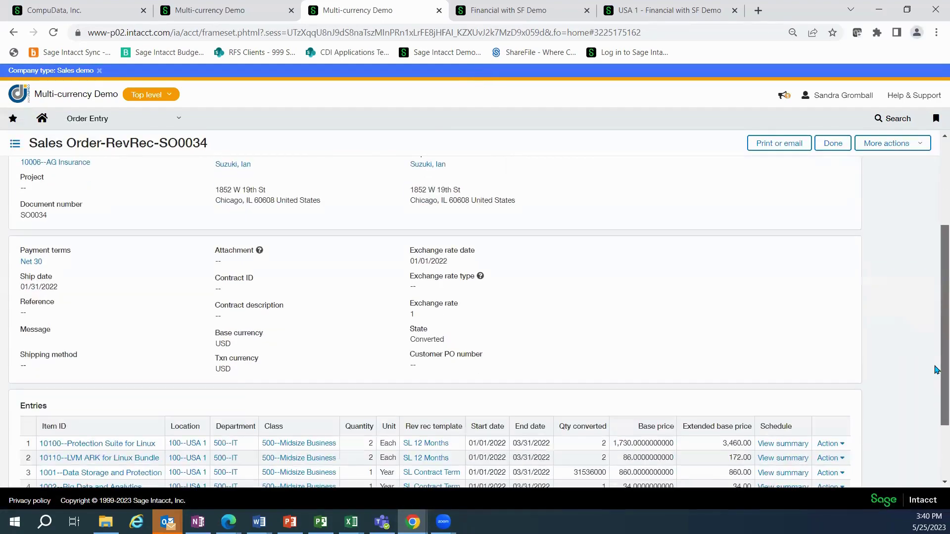
scroll(936, 369, down, 2)
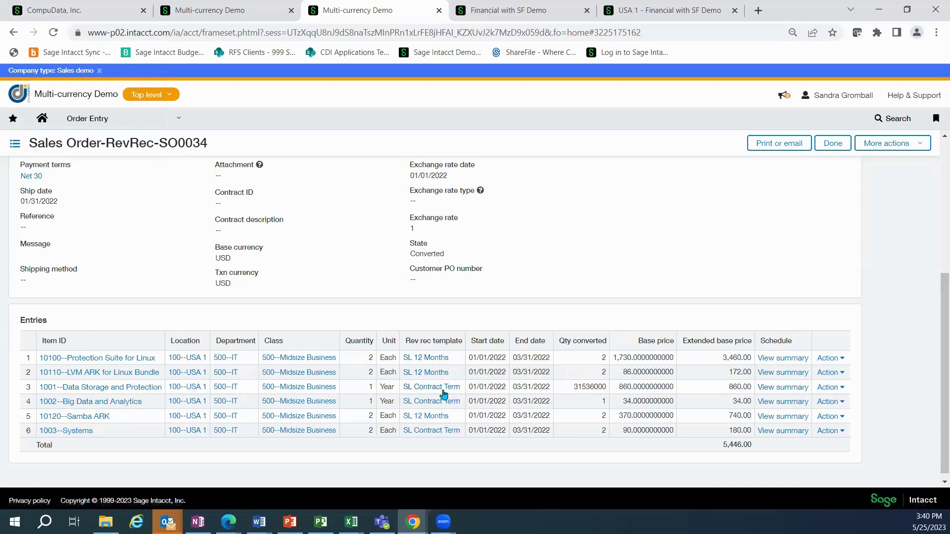
click(777, 389)
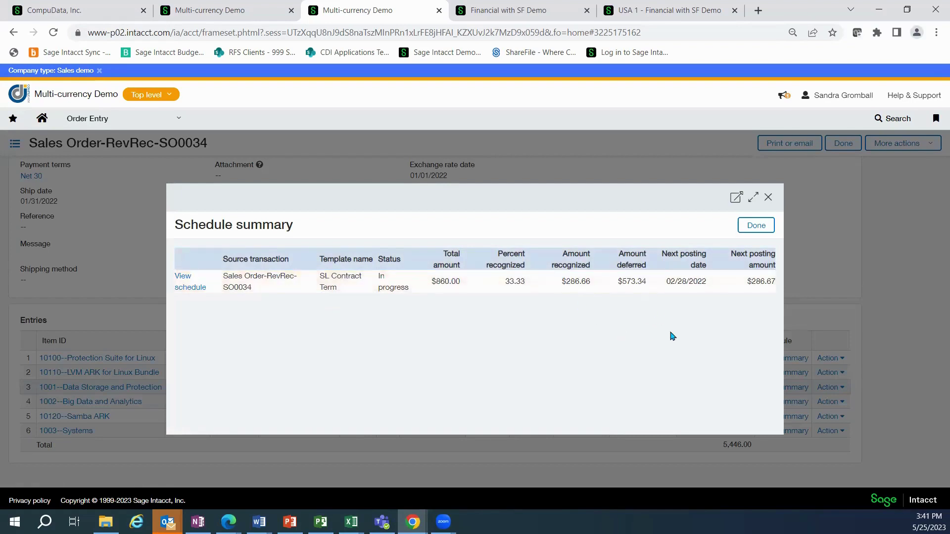
Check the Data Storage line's schedule entries, then show SO0034's 12 journal lines totalling 5,446.00.
click(181, 288)
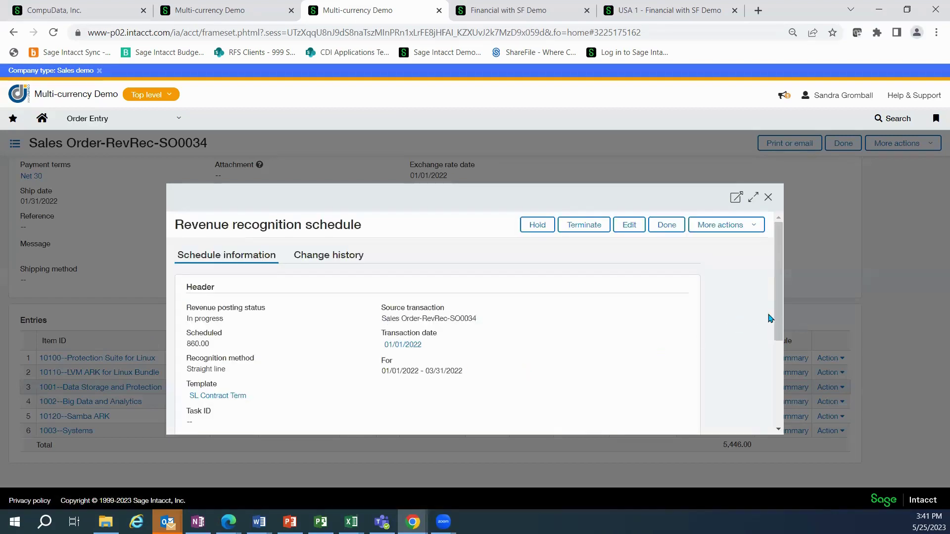
drag(777, 323, 776, 406)
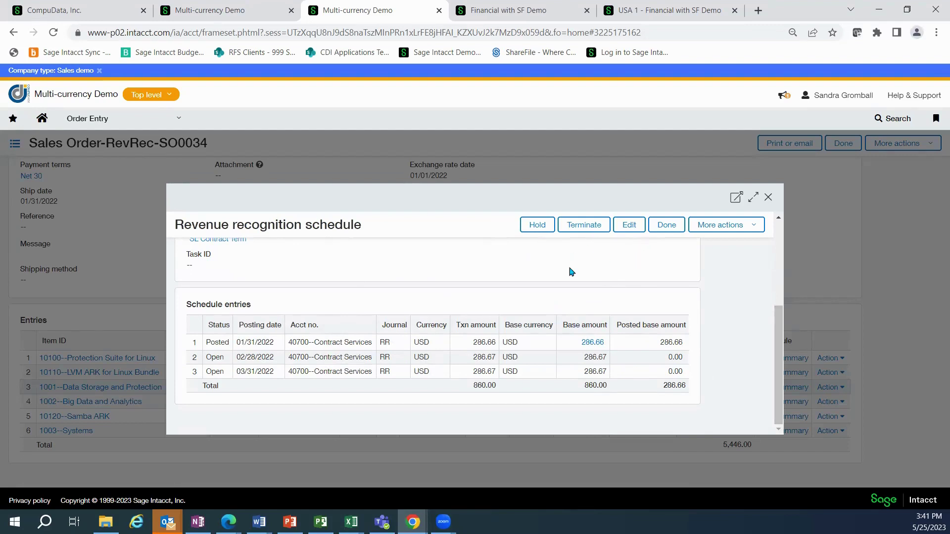
click(667, 226)
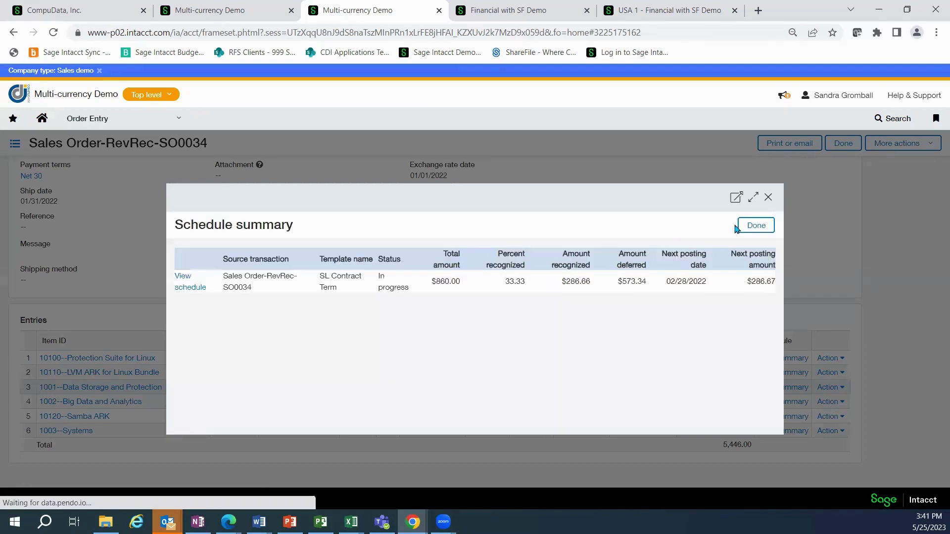
click(754, 225)
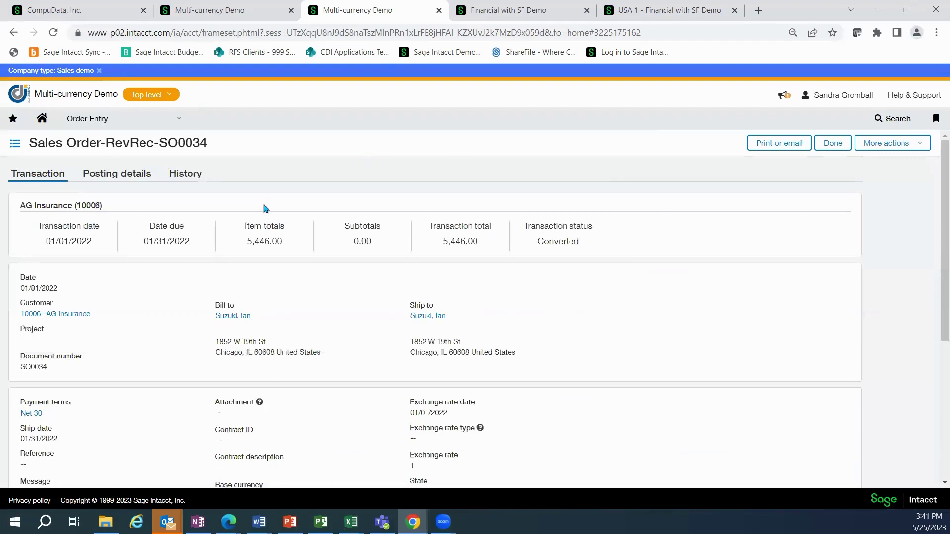
click(102, 174)
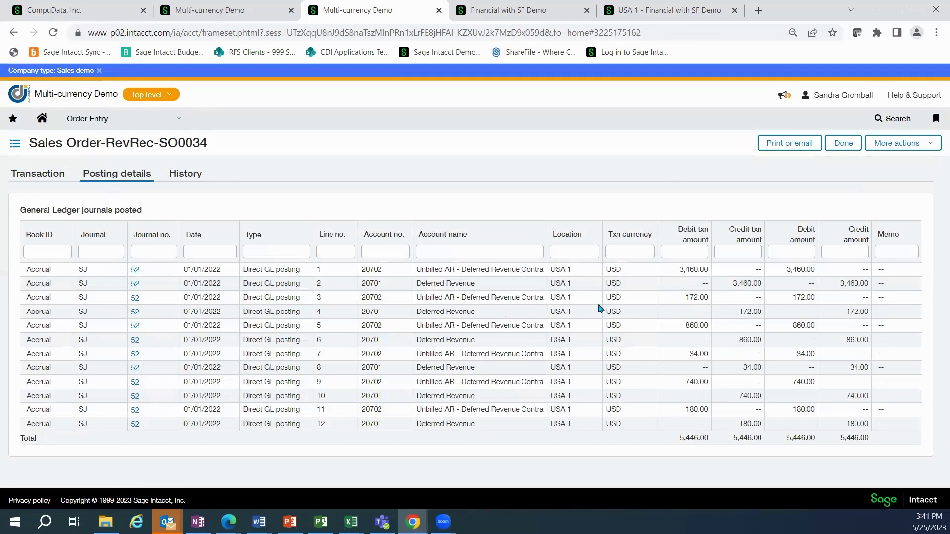
Convert sales order SO0036 into a new Sales Invoice totalling 1,200,000.00 USD.
click(835, 145)
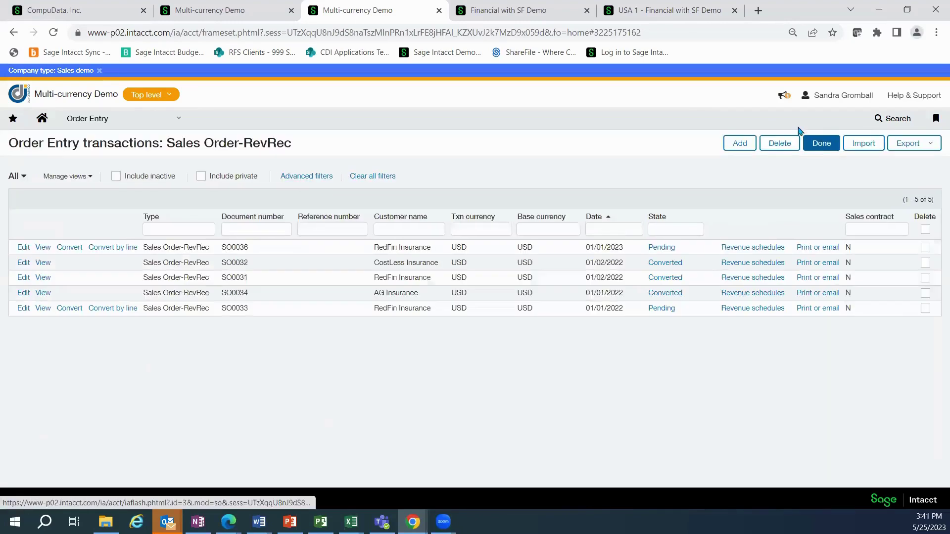
click(67, 248)
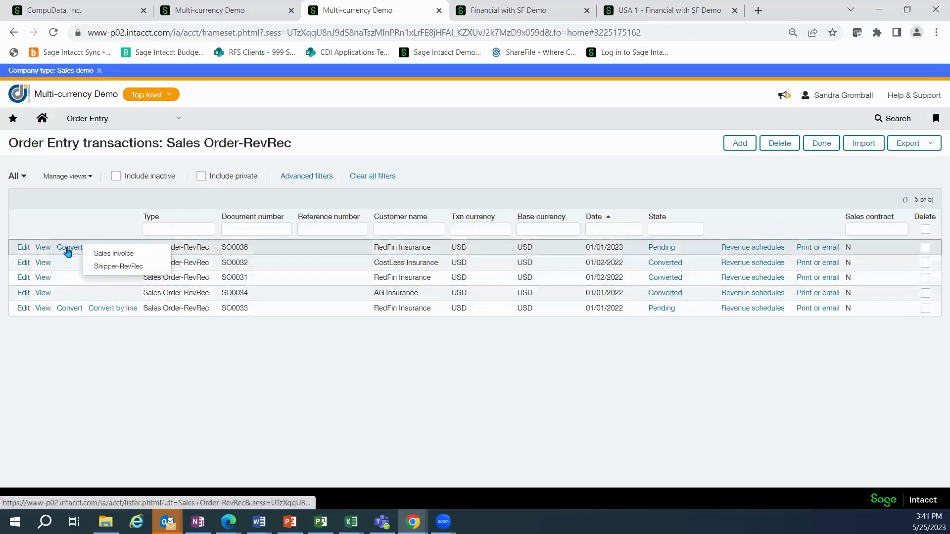
click(114, 254)
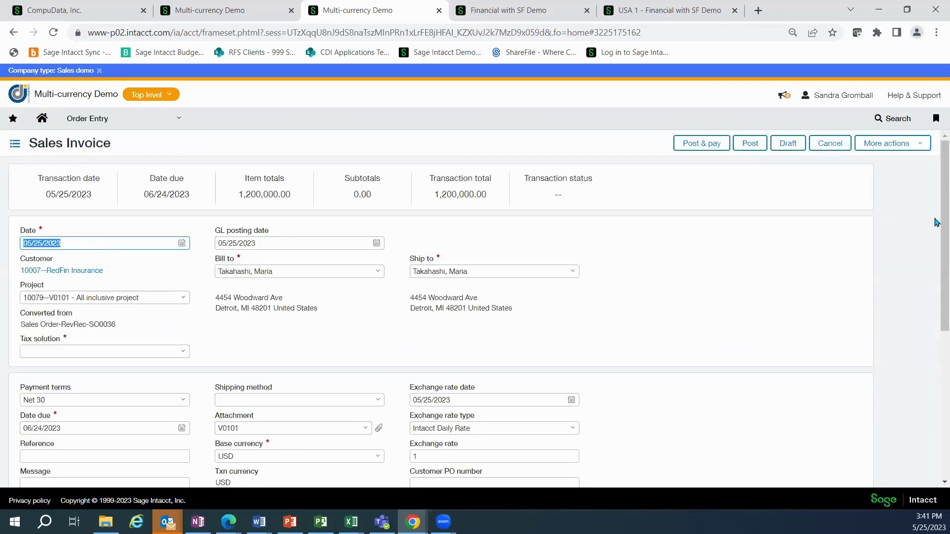
scroll(937, 224, down, 3)
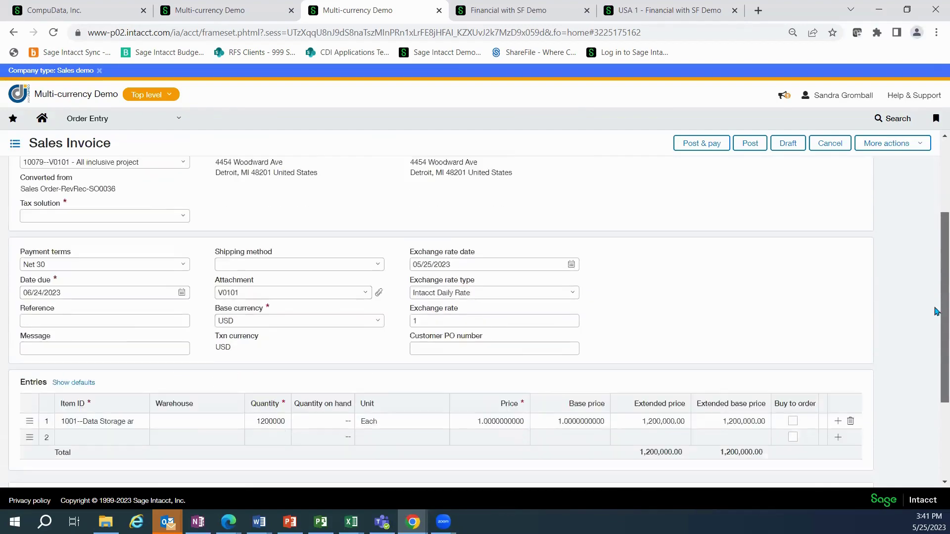
scroll(936, 311, down, 1)
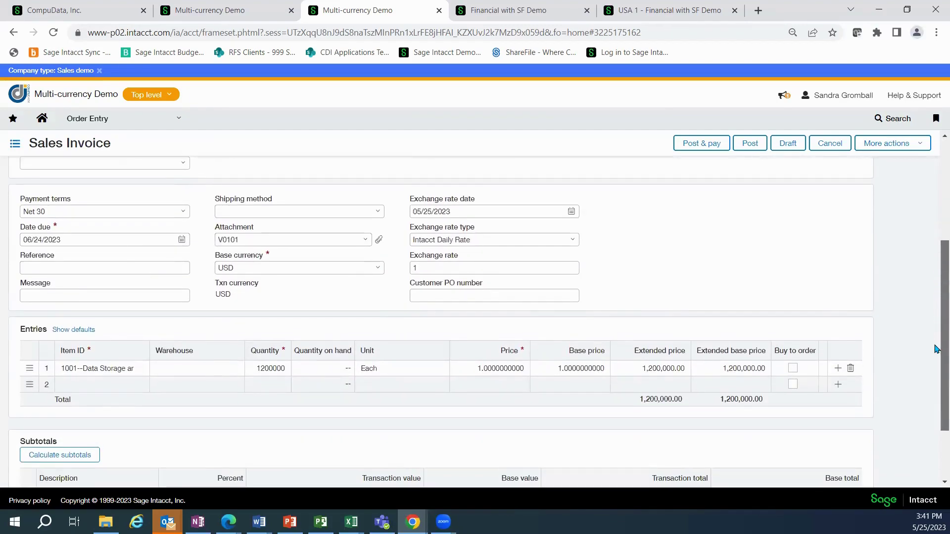
scroll(936, 349, down, 1)
scroll(933, 297, up, 5)
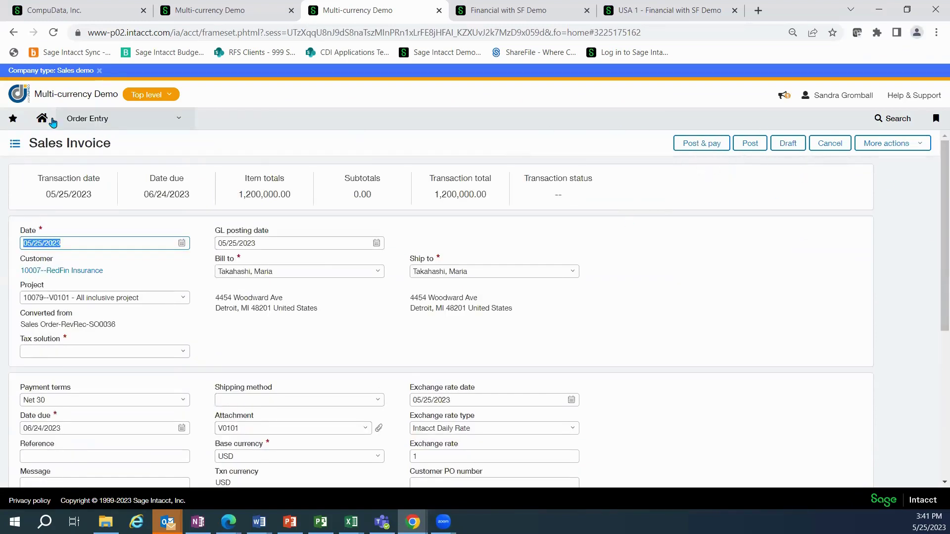
click(13, 122)
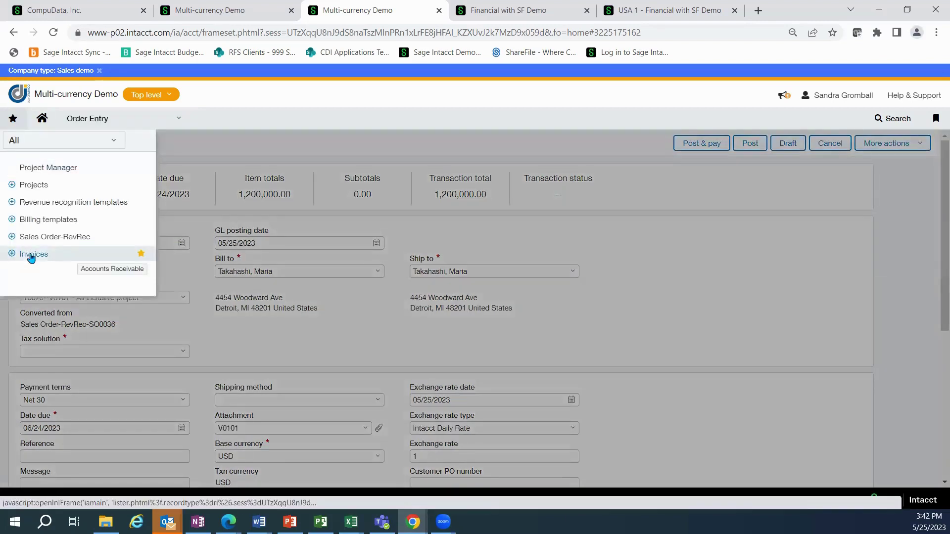
Open AR invoice SI0020 for AG Insurance, review its Posting details, then cancel without saving.
click(31, 254)
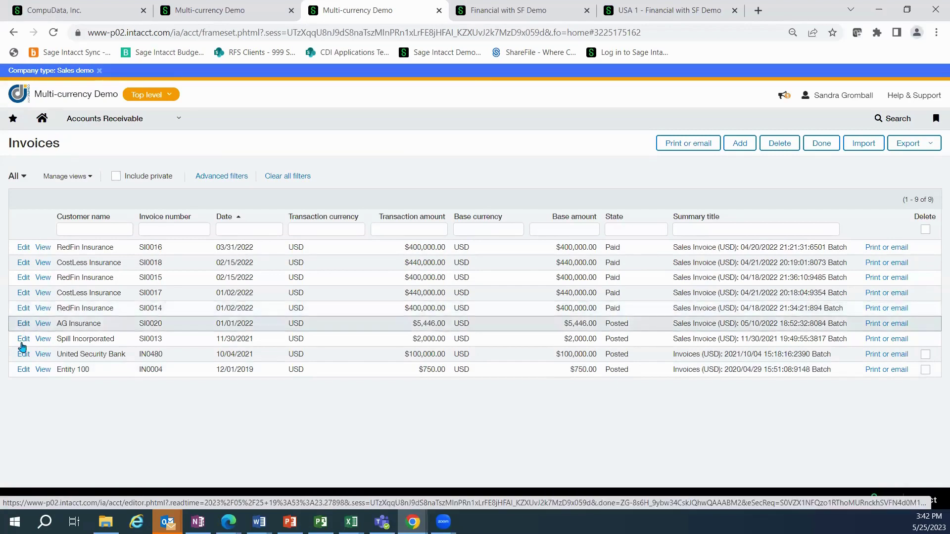
click(23, 325)
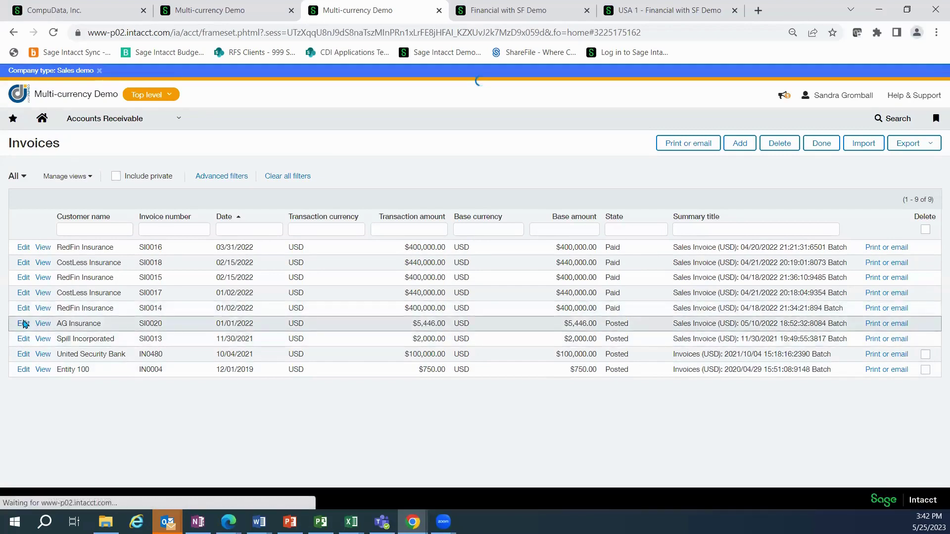
scroll(282, 316, down, 3)
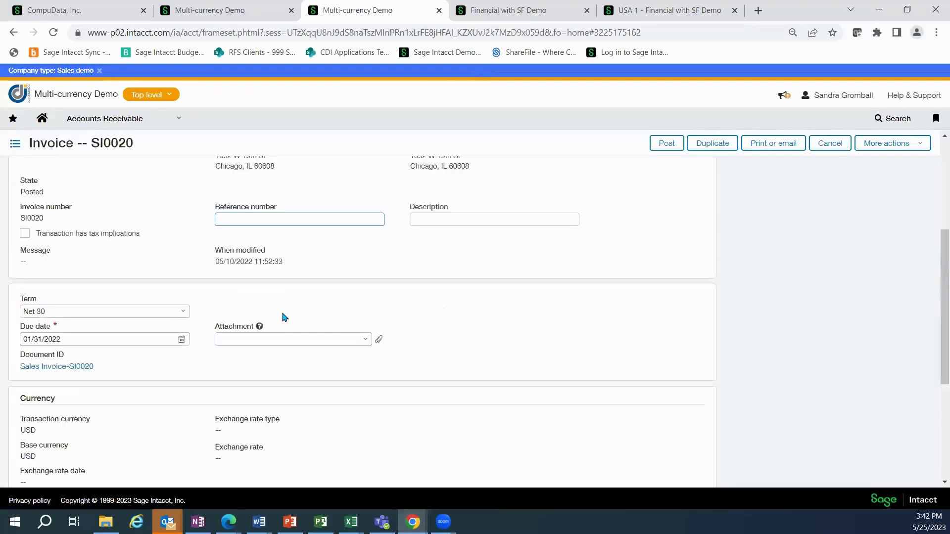
scroll(300, 439, down, 4)
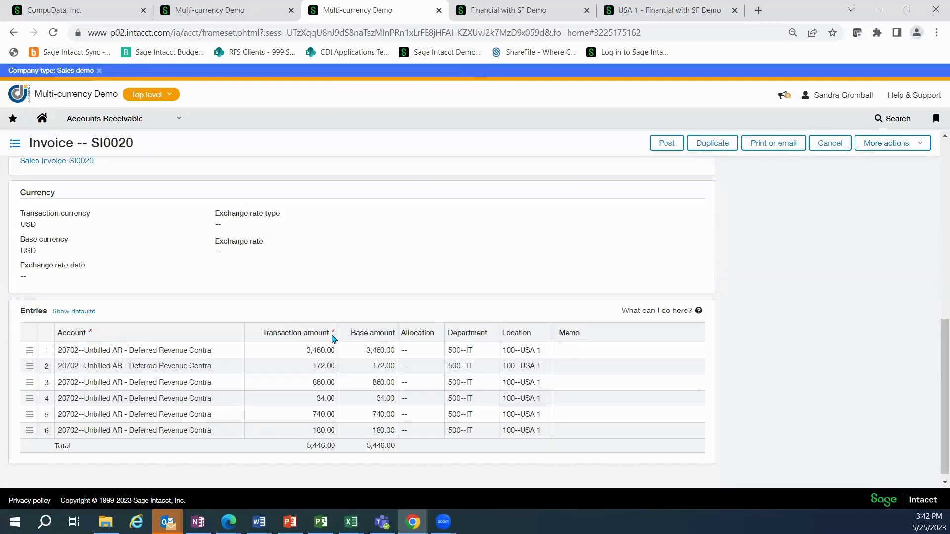
scroll(332, 339, up, 7)
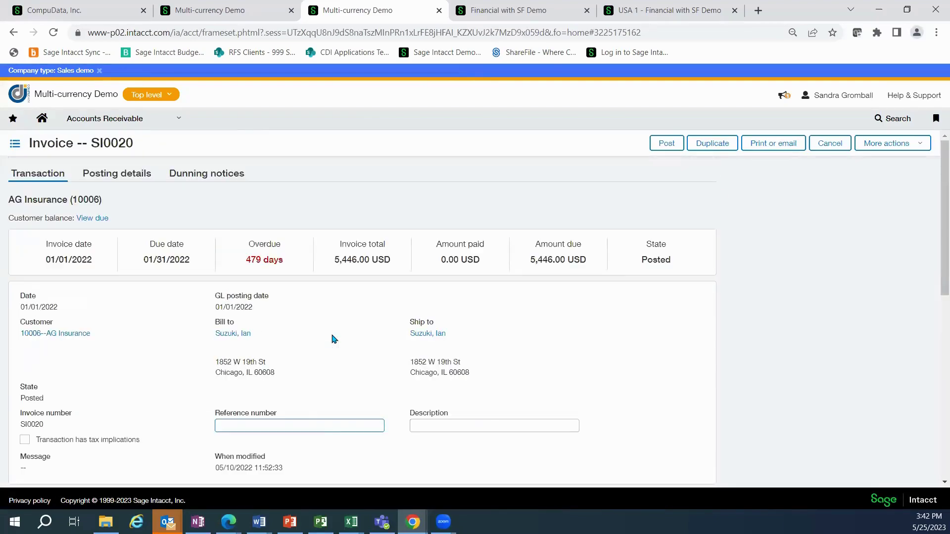
click(133, 181)
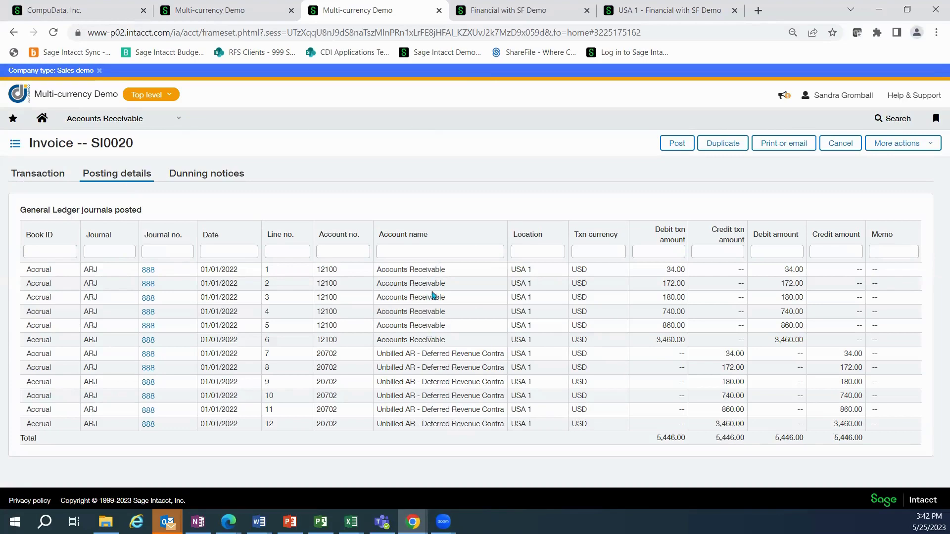
click(841, 143)
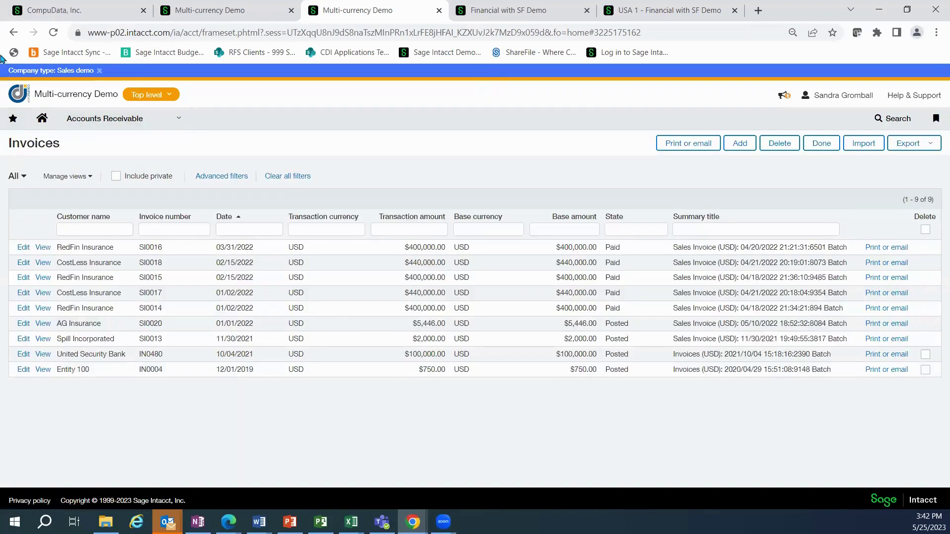
In the Financial with SF Demo session, filter revenue schedules to post on or before 12/31/24.
click(505, 12)
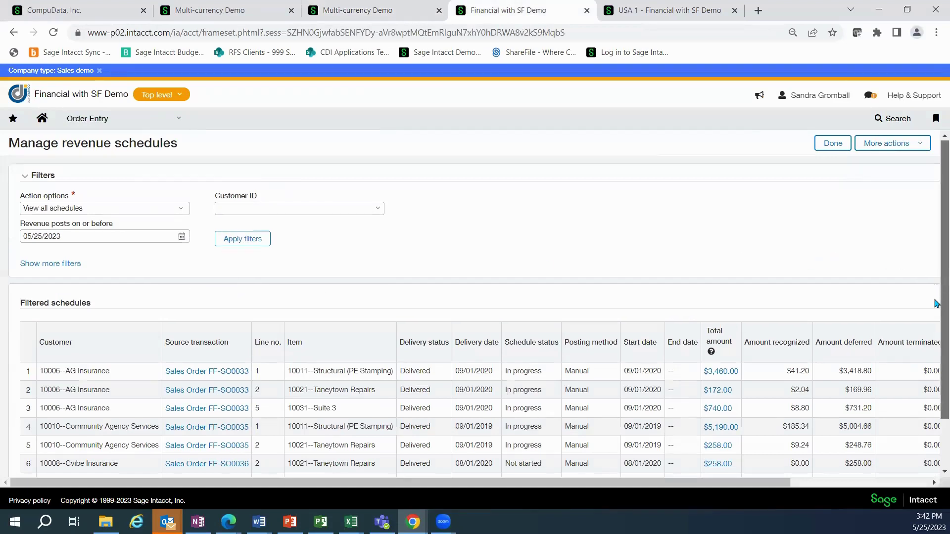
drag(937, 292, 936, 359)
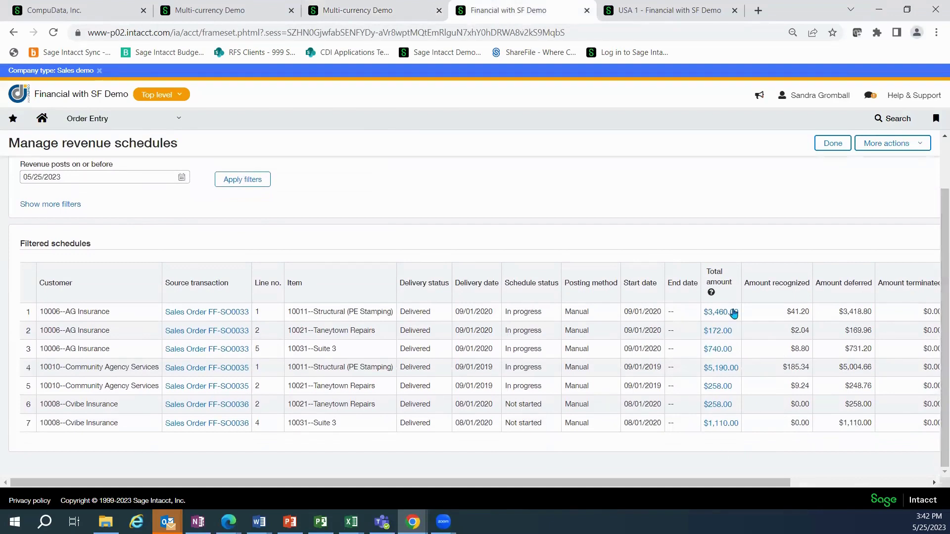
drag(756, 484, 895, 485)
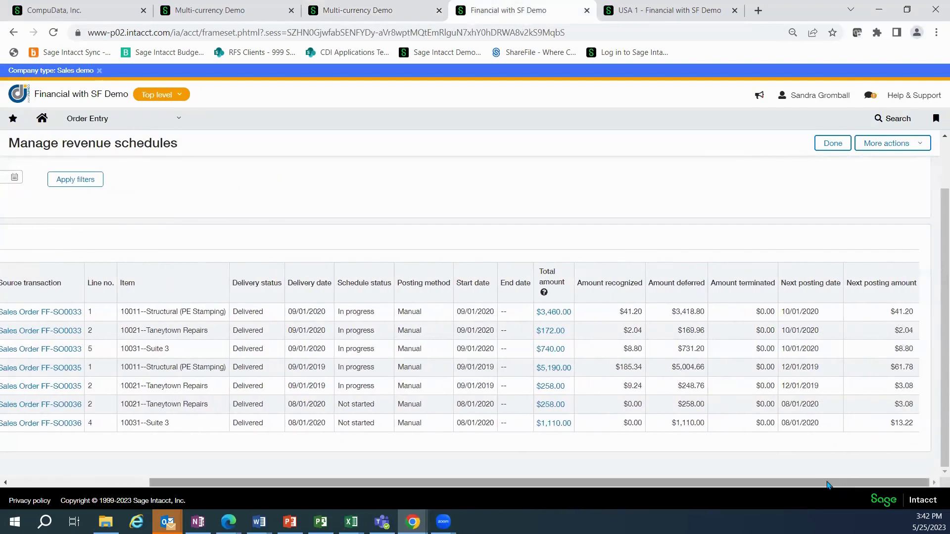
drag(817, 485, 554, 492)
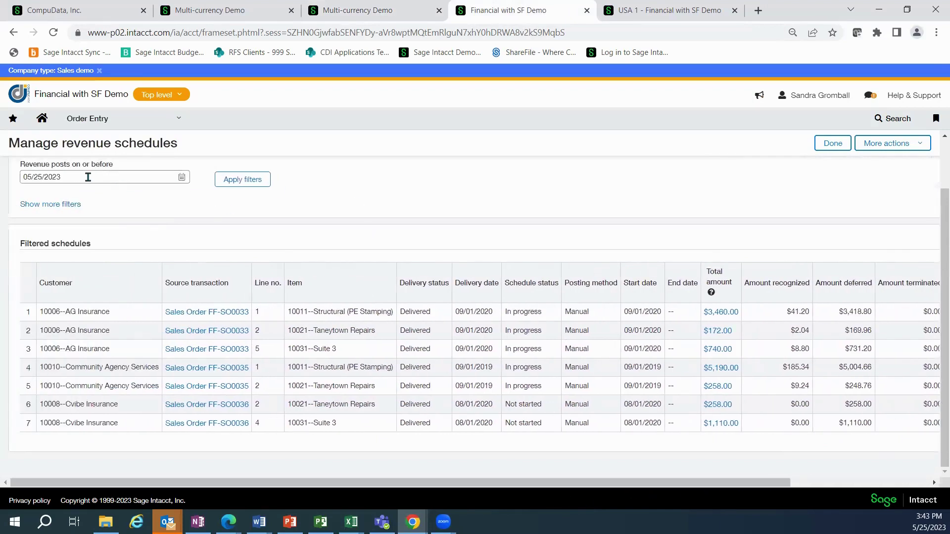
drag(88, 177, 4, 178)
text(12)
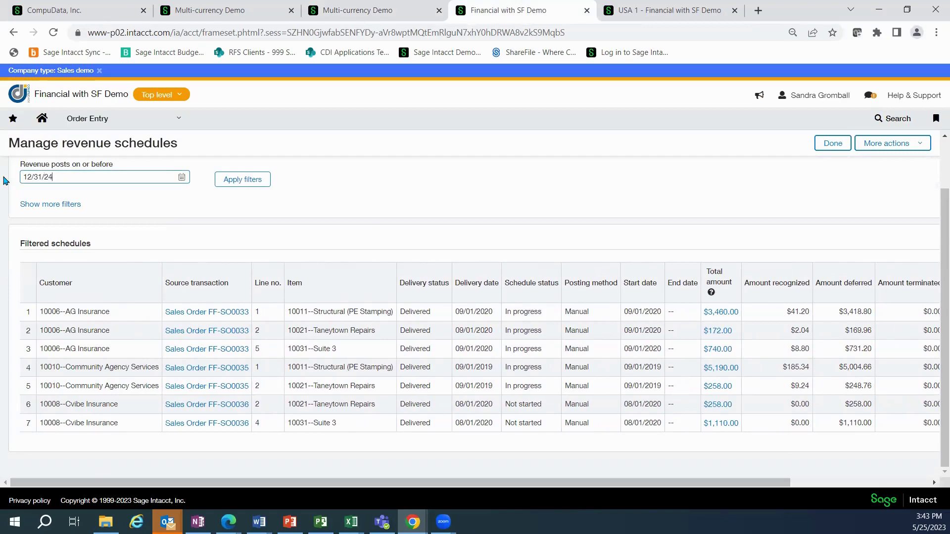
click(231, 186)
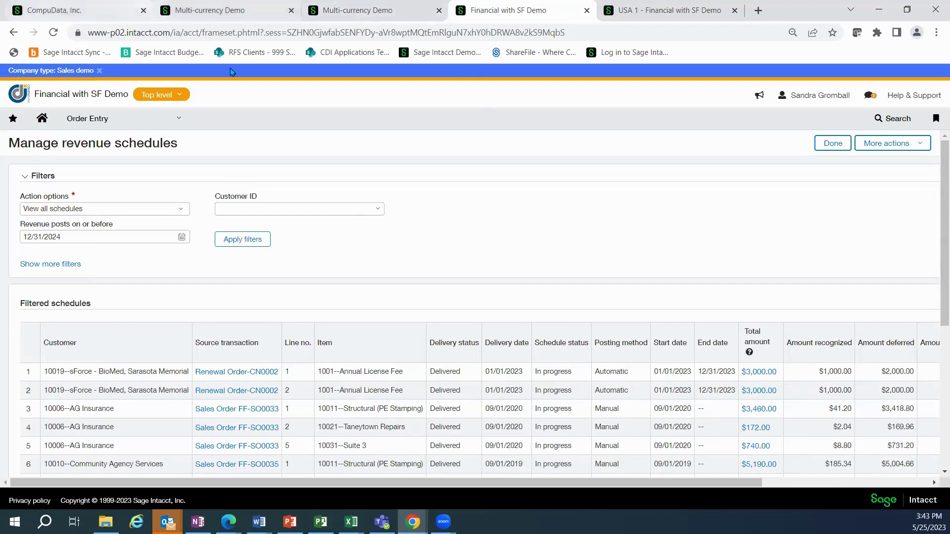
Open the Deferred revenue details report with reporting period Current Year To Date.
click(169, 118)
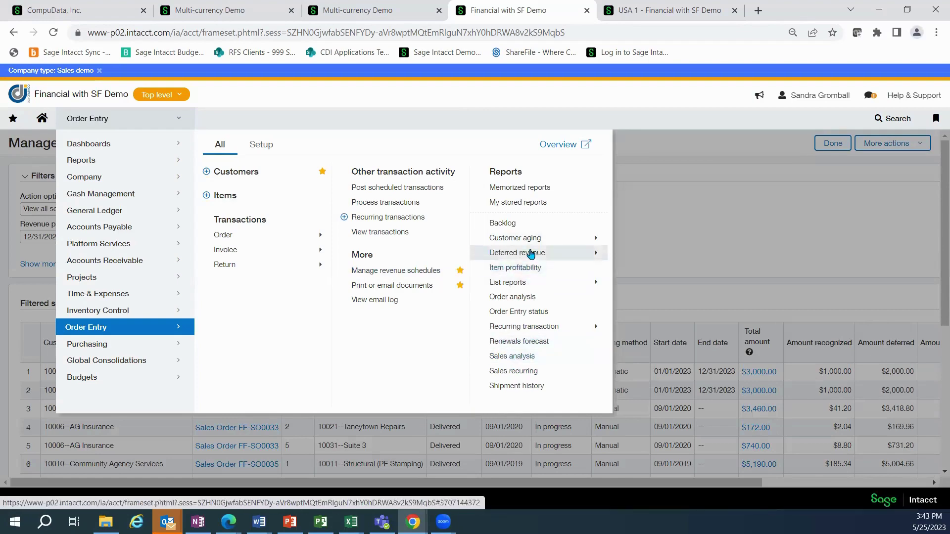
click(530, 254)
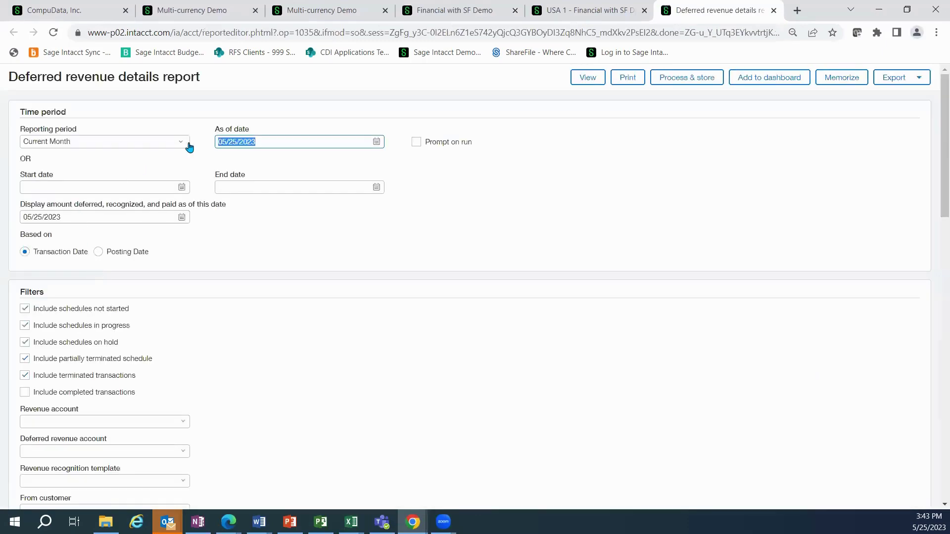
click(185, 144)
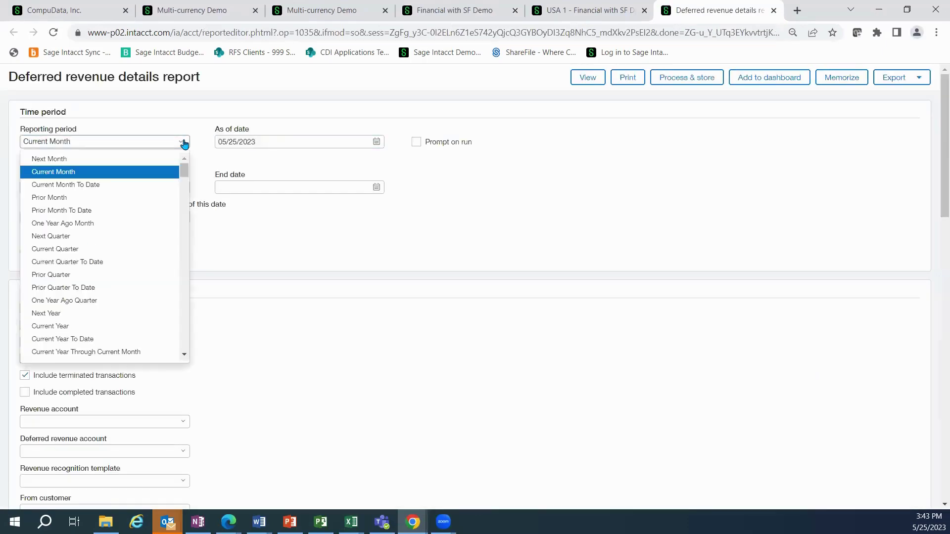
click(111, 339)
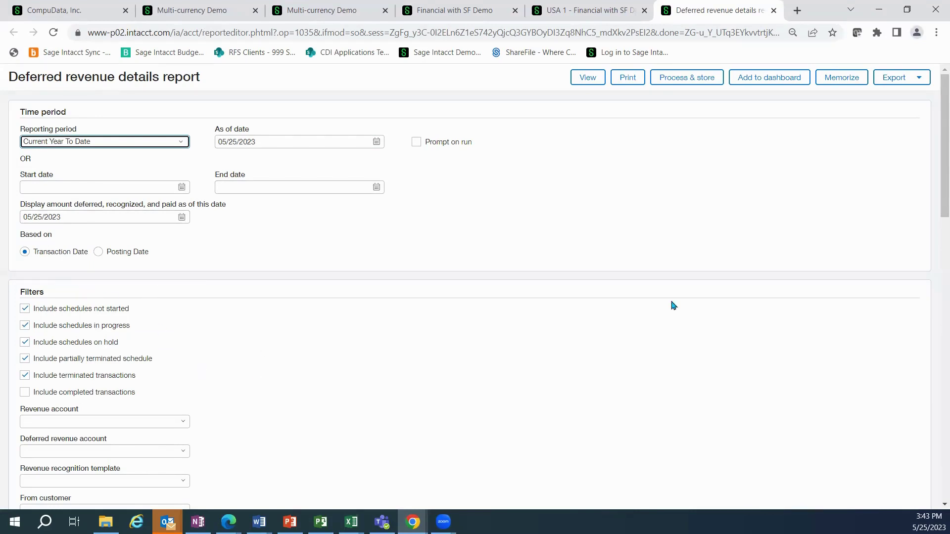
Run the report, showing 27,883.36 deferred, and bring up its export format choices.
drag(937, 212, 937, 240)
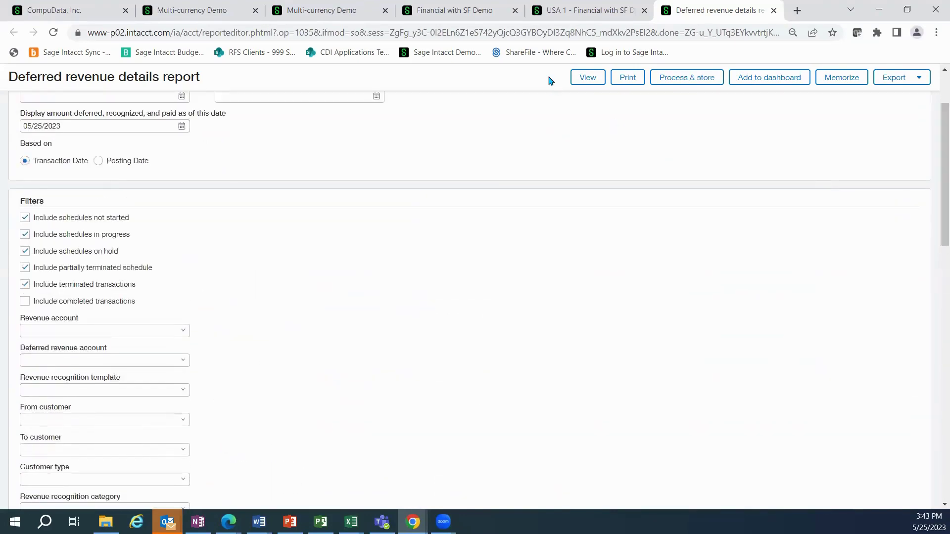
click(576, 81)
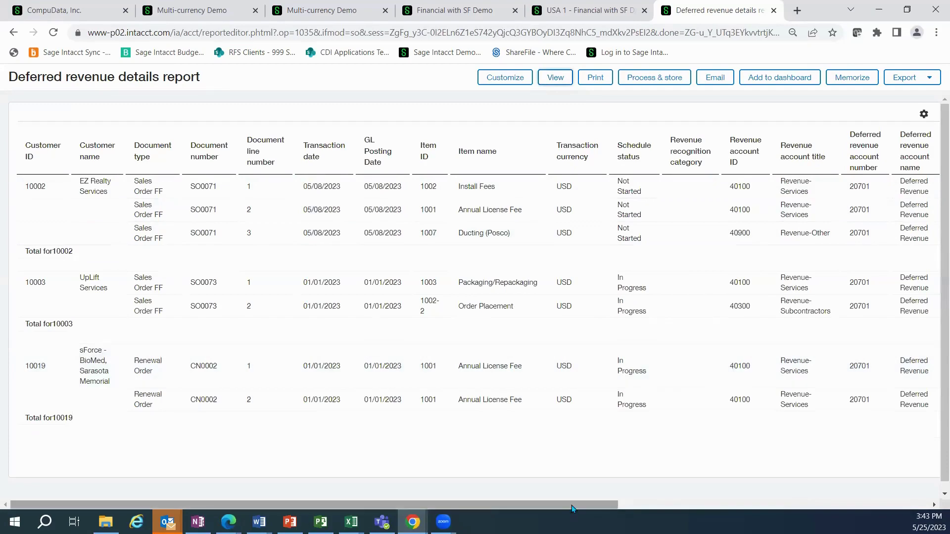
drag(616, 505, 931, 496)
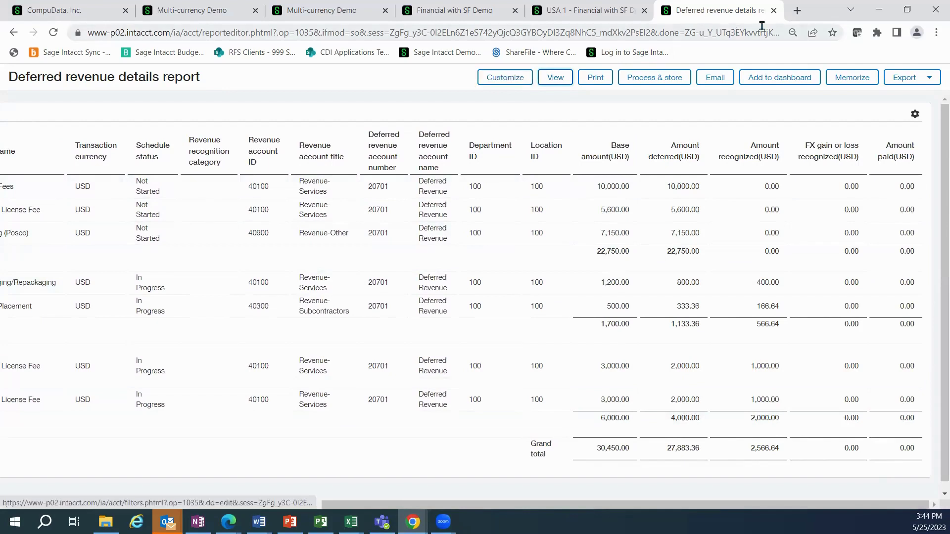
click(920, 82)
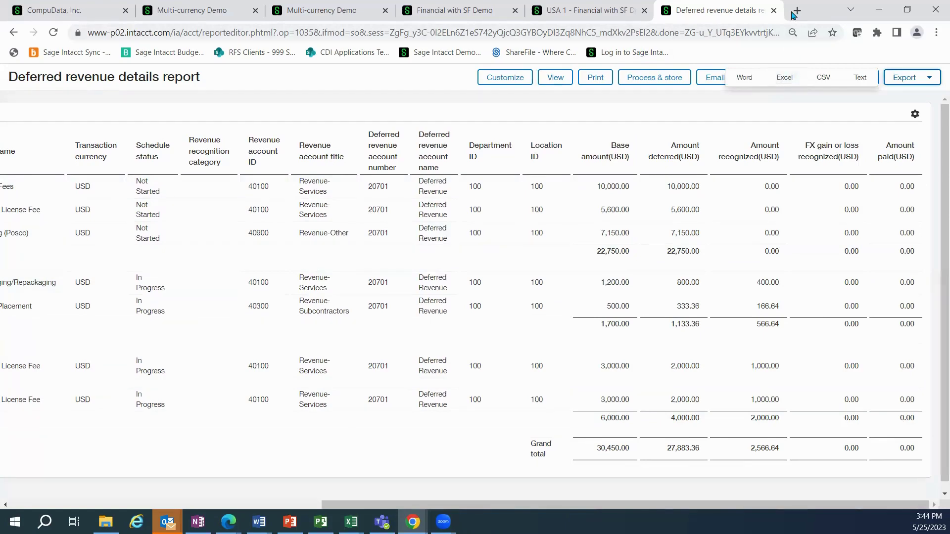
Set up the Deferred Revenue Forecast as of 01/01/2023 for 12 Monthly periods.
click(774, 11)
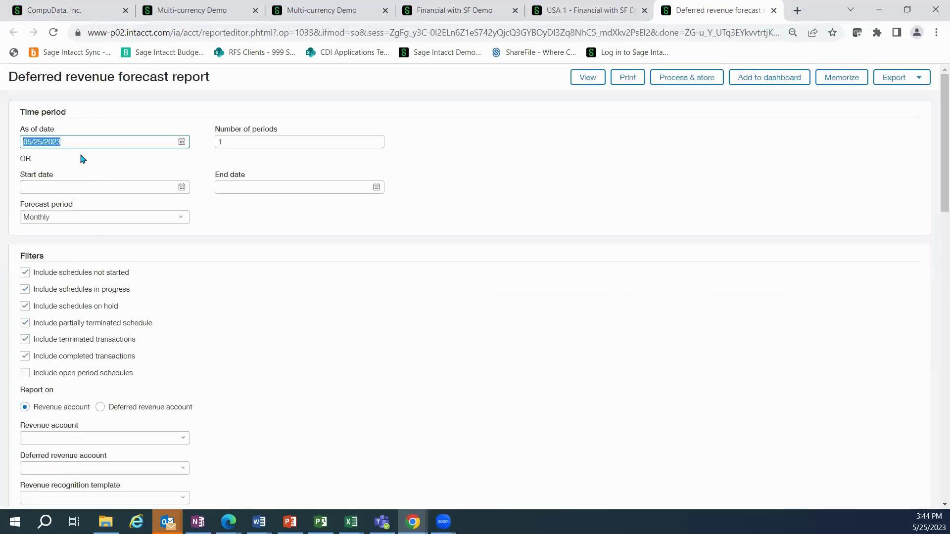
text(01/01/)
key(Tab)
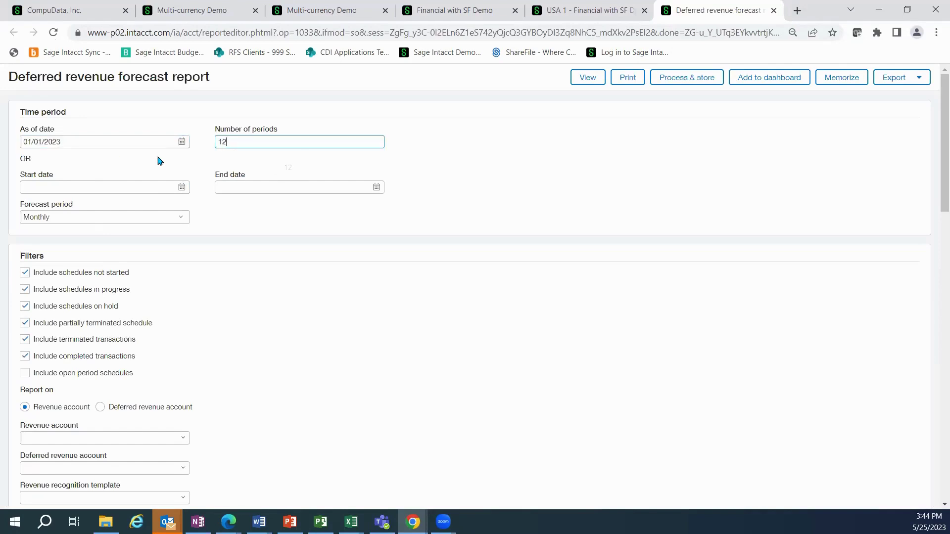
key(Tab)
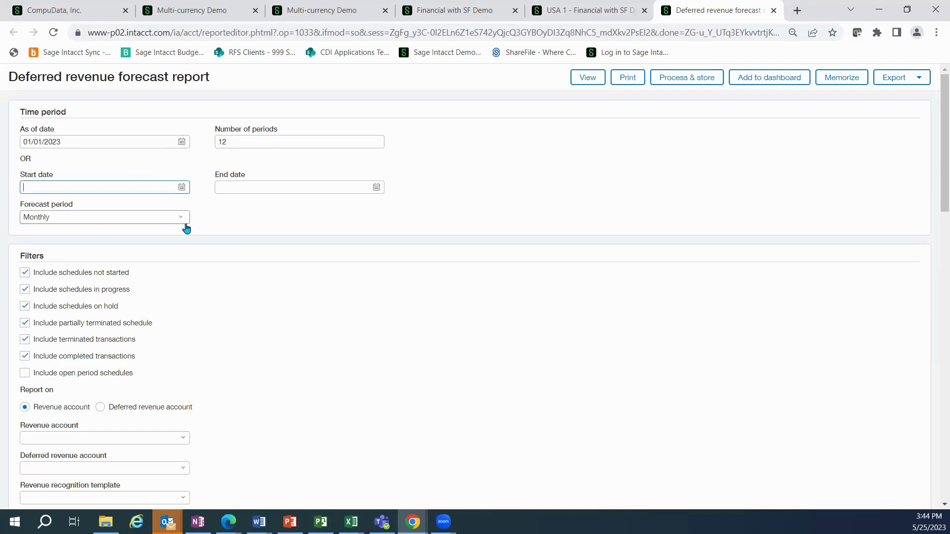
click(184, 222)
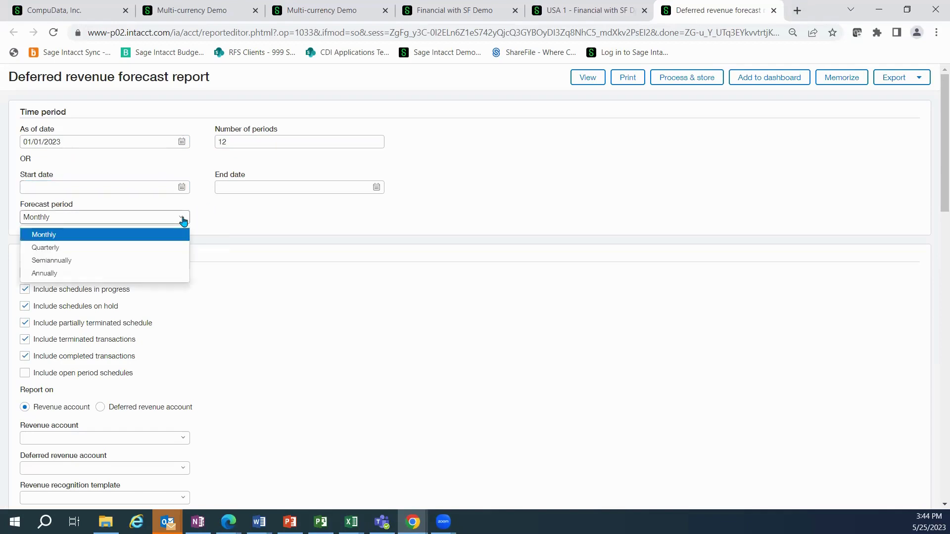
click(244, 246)
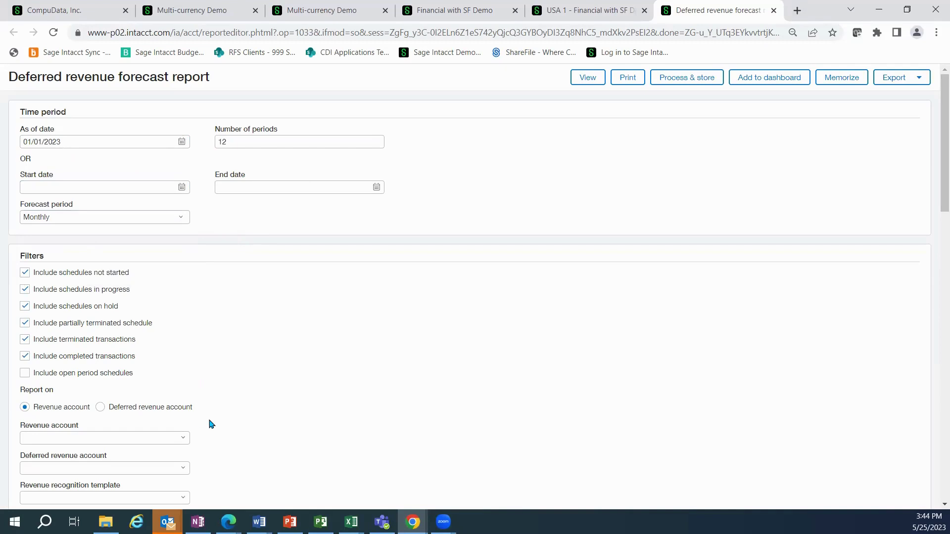
Run the forecast and review its 2023 monthly totals reaching 25,381.68 USD.
click(588, 77)
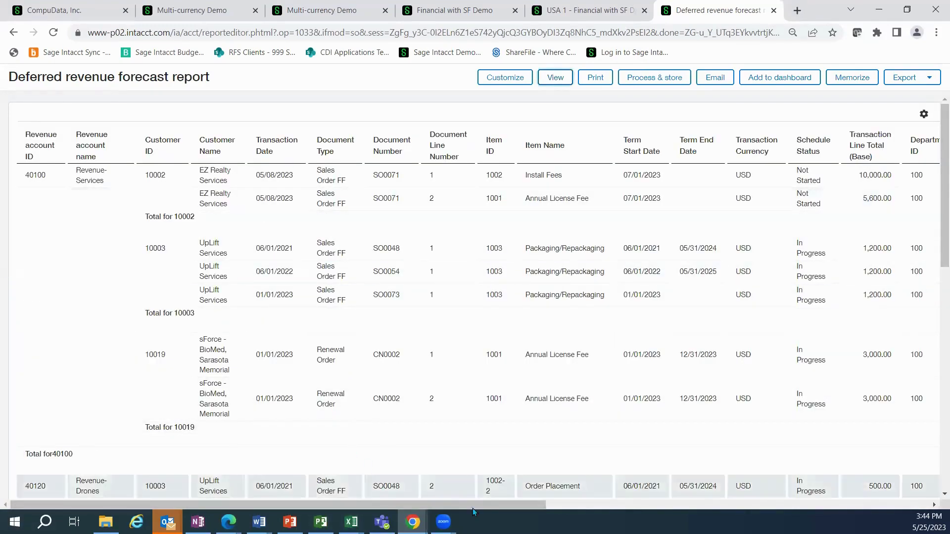
drag(472, 507, 906, 501)
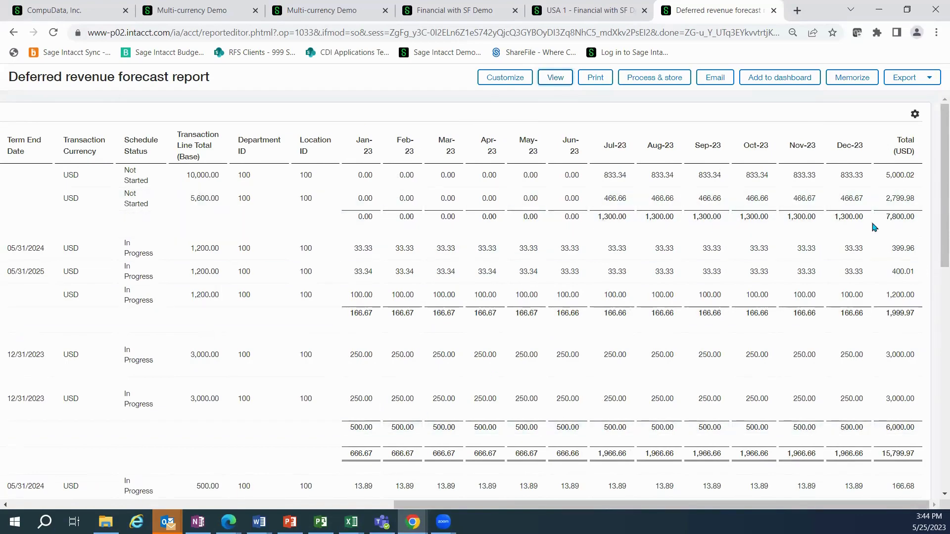
drag(937, 220, 938, 366)
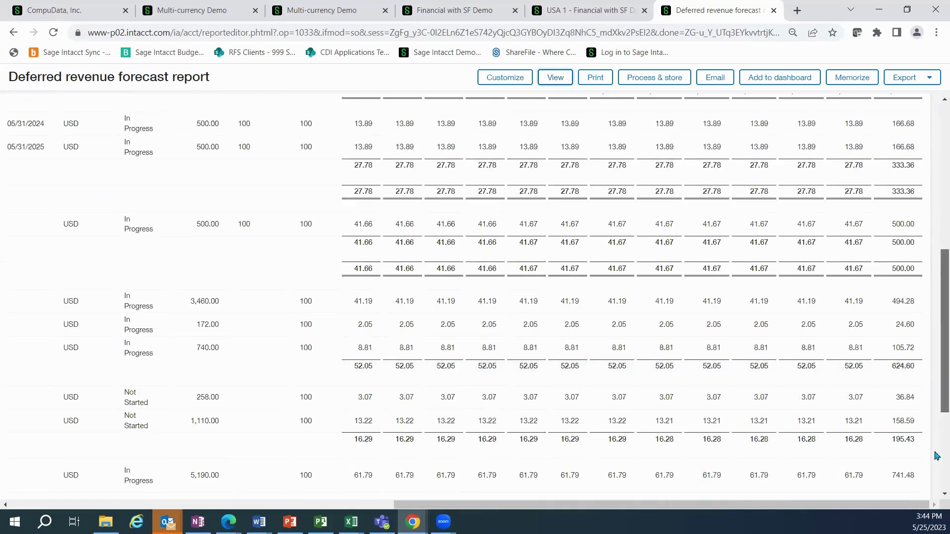
drag(937, 380, 938, 457)
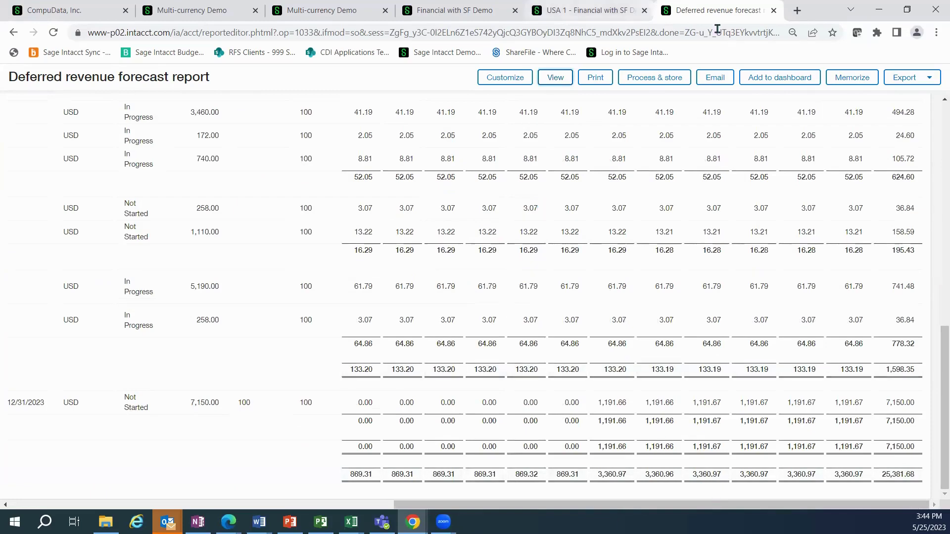
Generate the Deferred Revenue Forecast Graph as of 01/01/2023 over 12 periods.
click(773, 11)
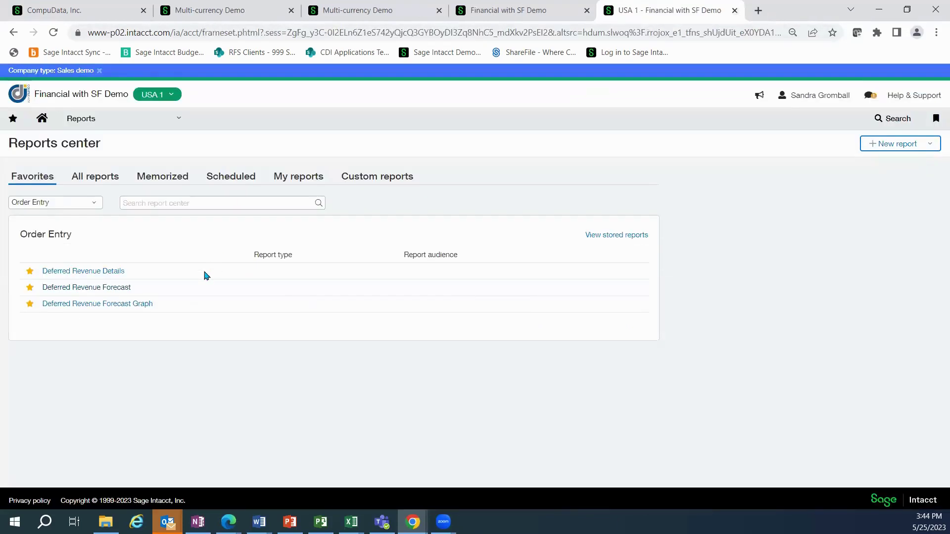
click(82, 304)
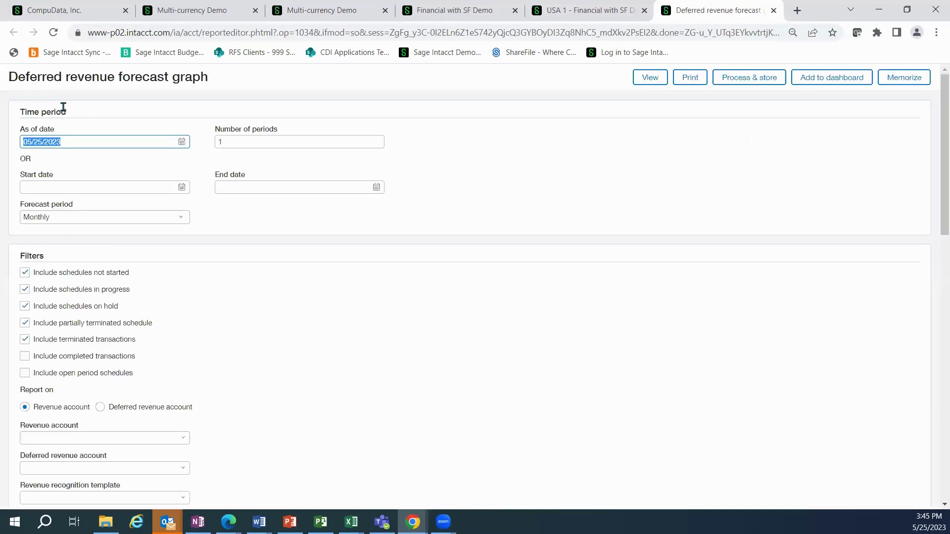
text(01/01)
text(/2023)
key(Tab)
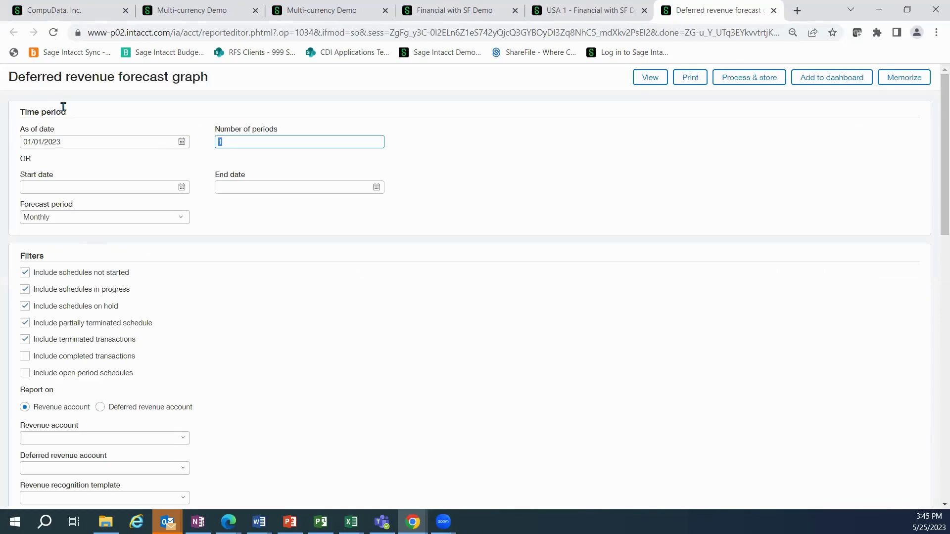
text(12)
scroll(254, 325, down, 6)
scroll(254, 325, up, 4)
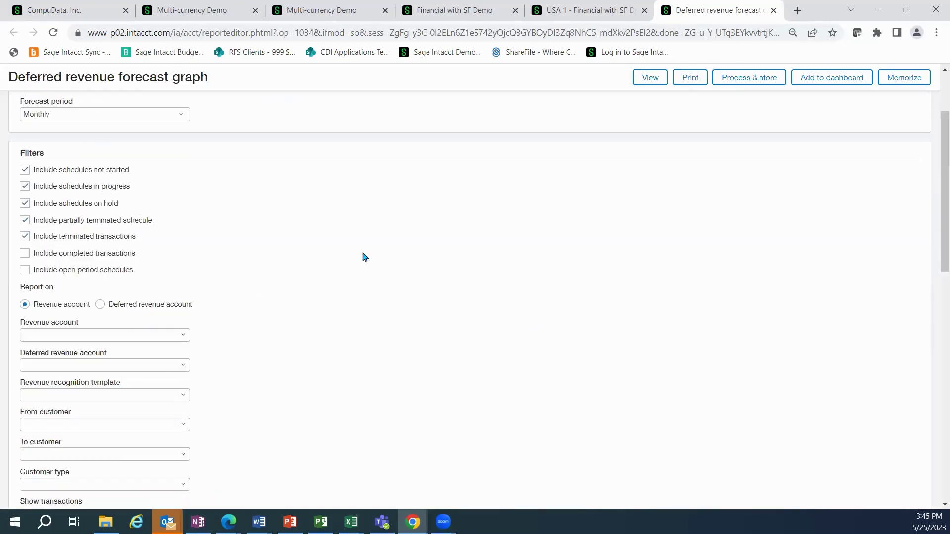
click(645, 74)
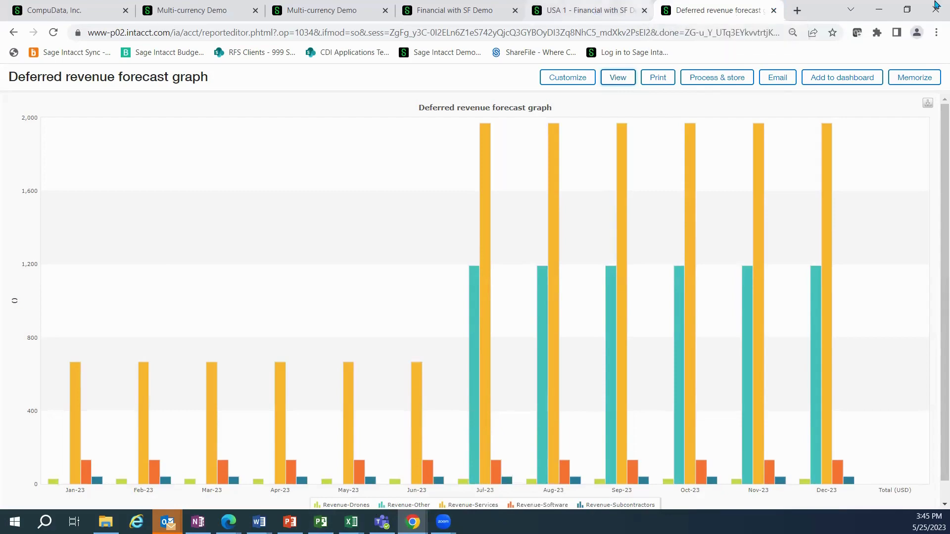
Switch to the Multi-currency Demo tab showing its Role-Based Project Manager dashboard.
click(220, 11)
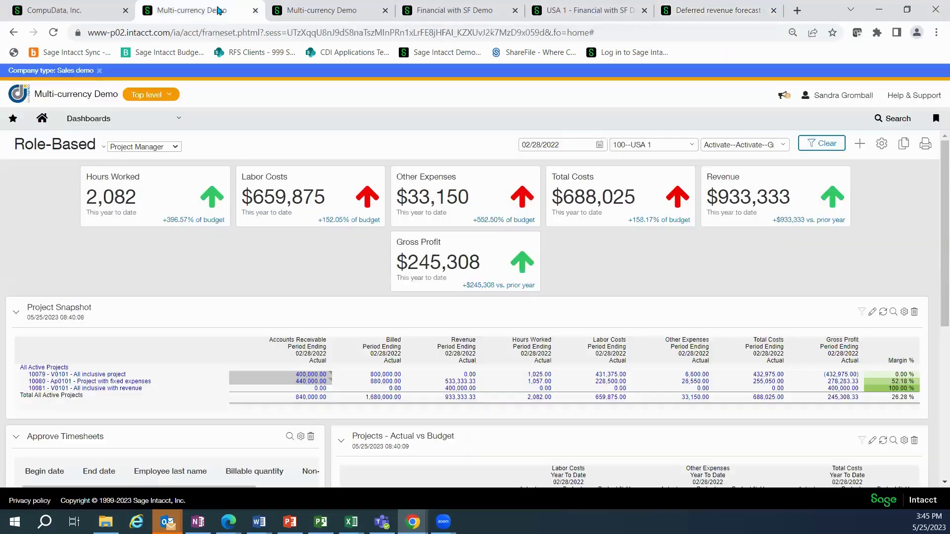